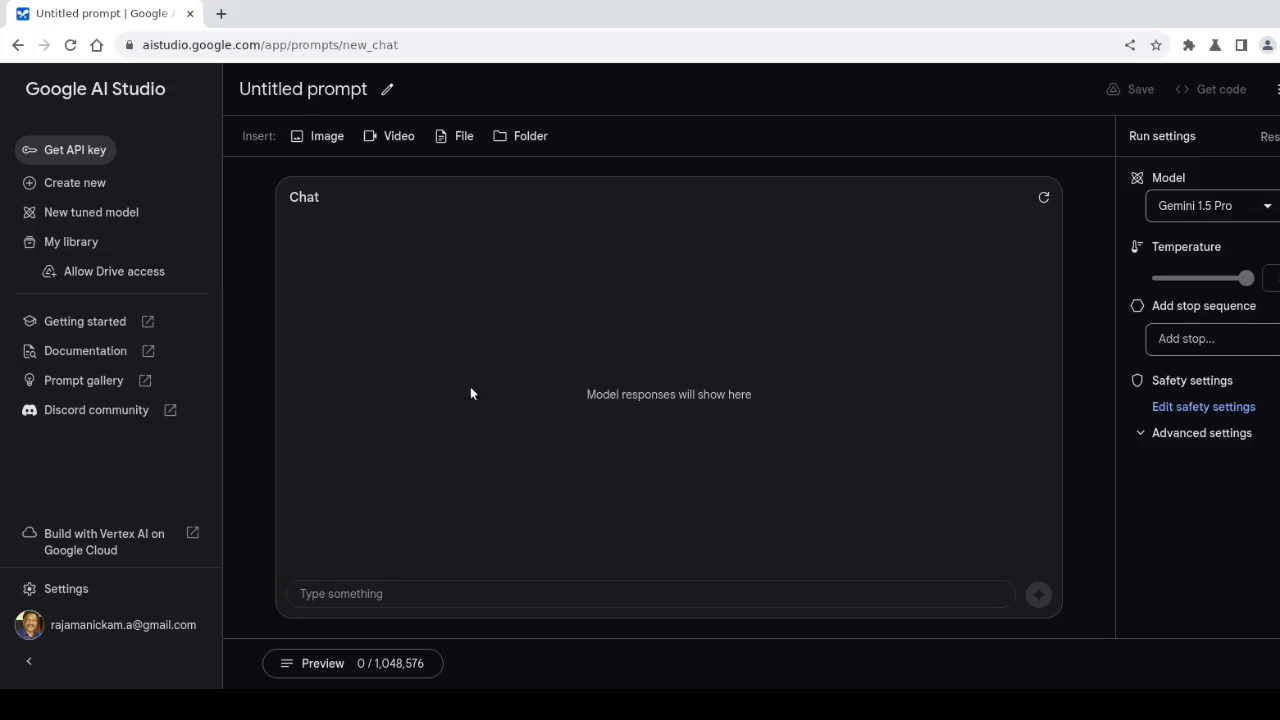
View the API keys page, then start a new chat prompt from Create new
{"action": "left_click", "coordinate": [72, 152]}
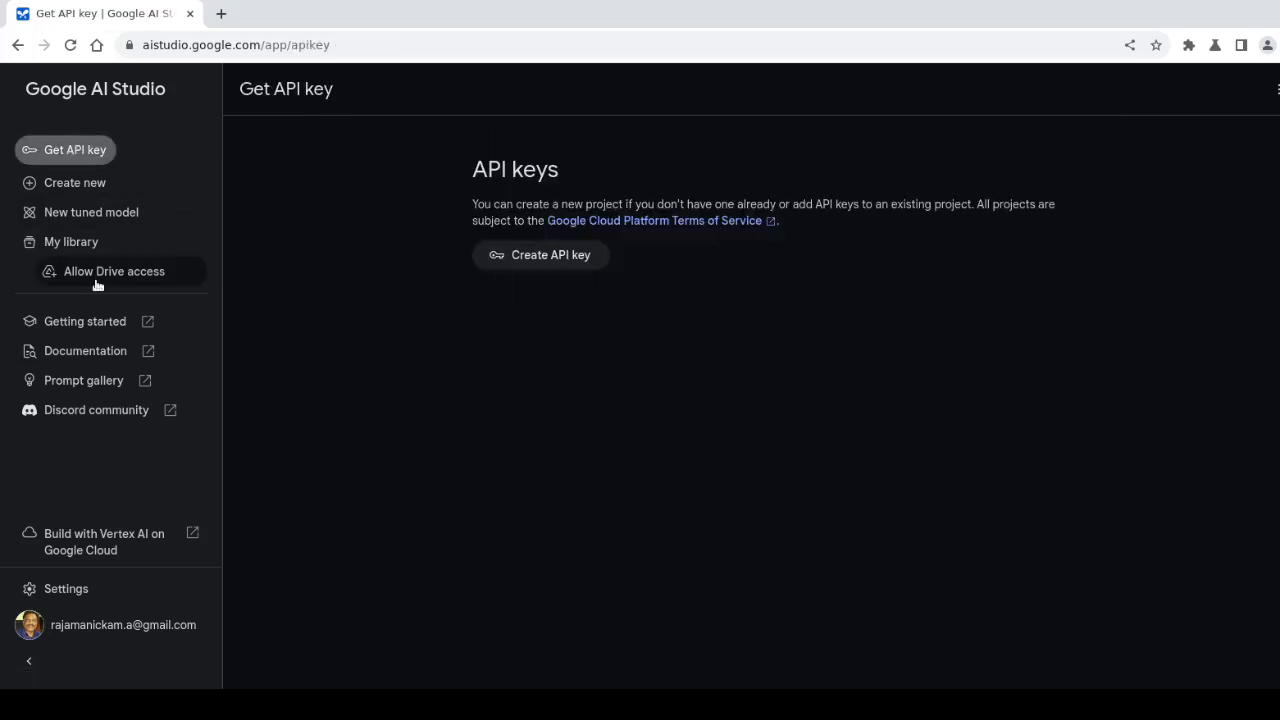
{"action": "left_click", "coordinate": [72, 184]}
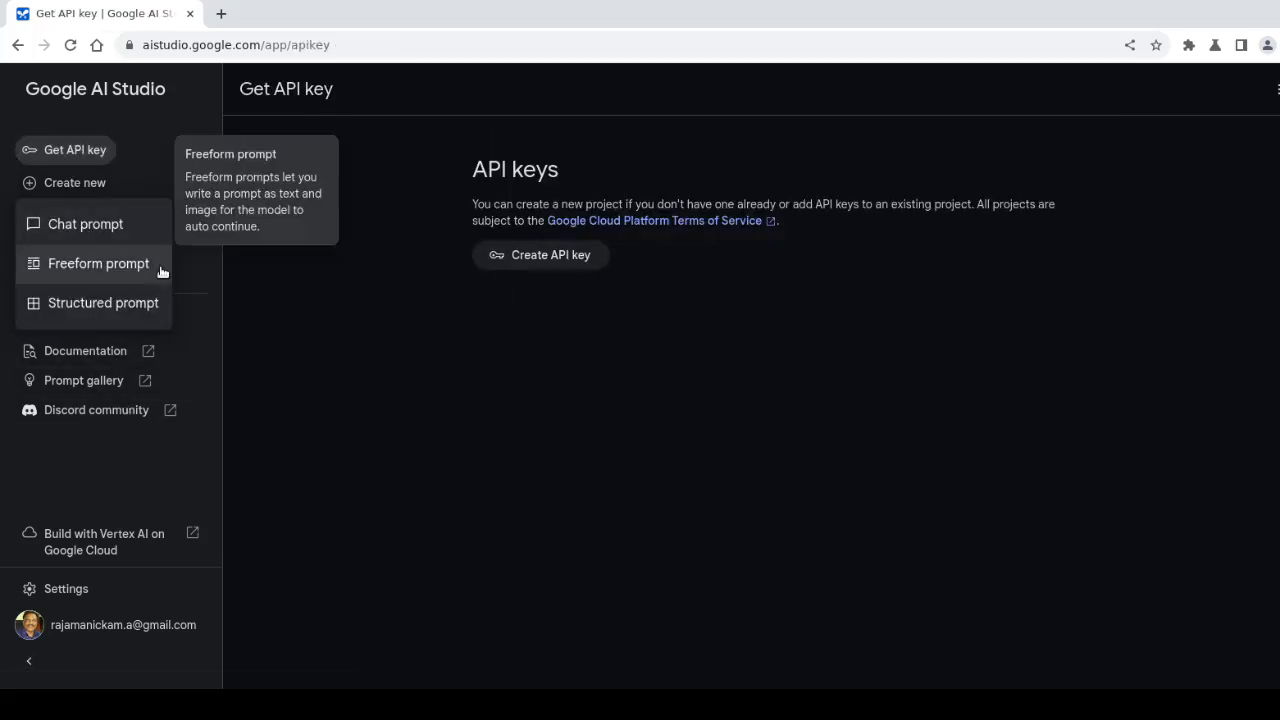
{"action": "left_click", "coordinate": [97, 229]}
{"action": "left_click", "coordinate": [79, 186]}
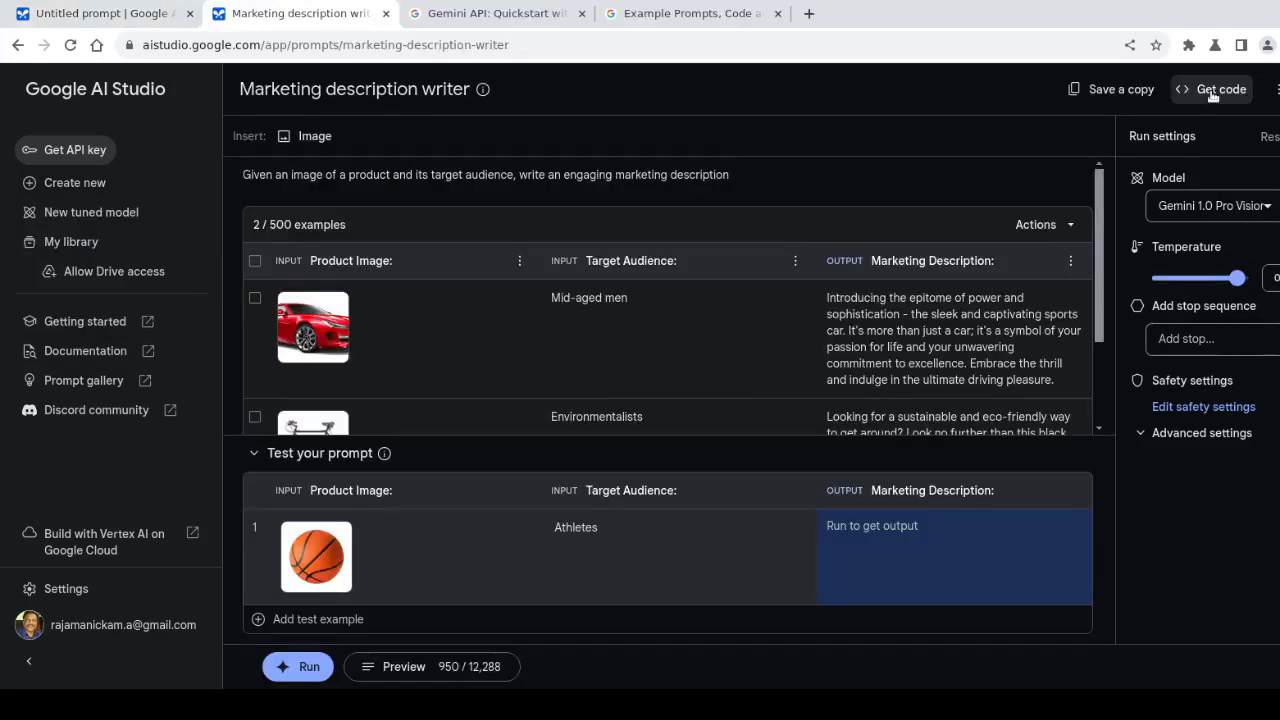
View the Marketing description writer prompt's code in cURL, then in Python
{"action": "left_click", "coordinate": [1200, 92]}
{"action": "left_click", "coordinate": [374, 311]}
{"action": "left_click", "coordinate": [529, 311]}
{"action": "scroll", "coordinate": [570, 440], "scroll_direction": "down", "scroll_amount": 10}
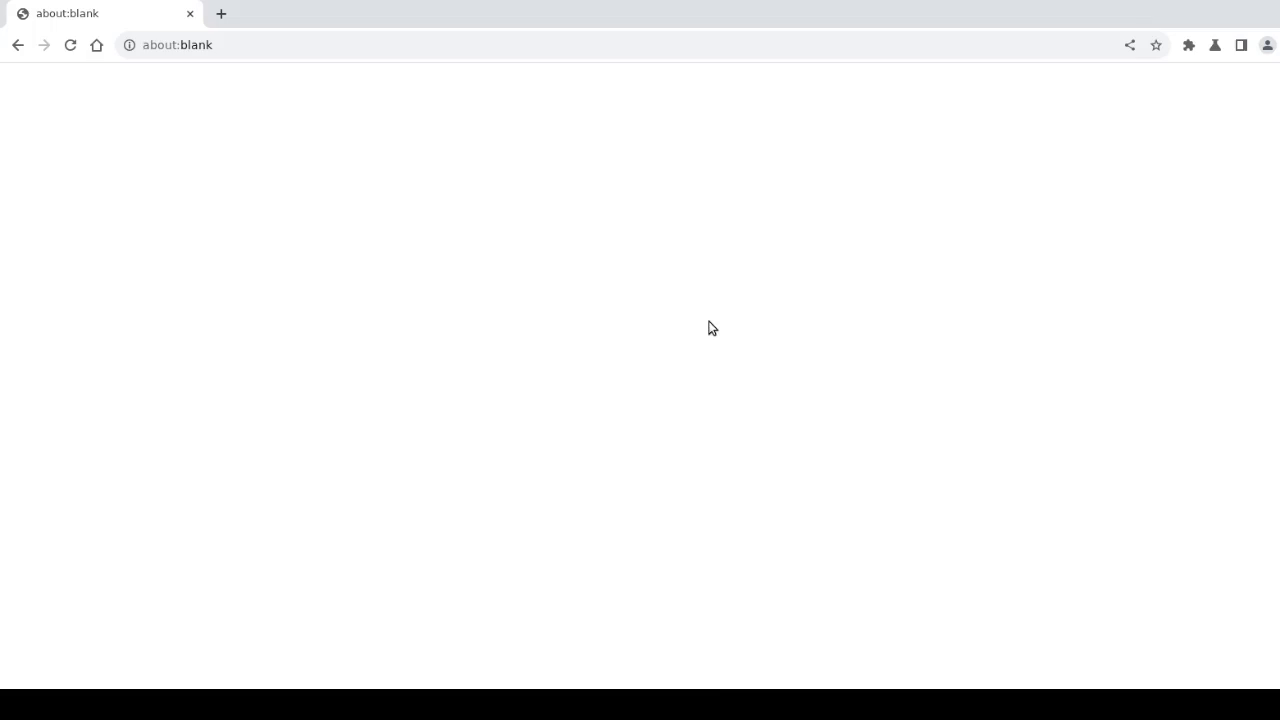
Reopen aistudio.google.com in Chrome by entering 'aist' in the address bar and accepting autocomplete
{"action": "left_click", "coordinate": [226, 45]}
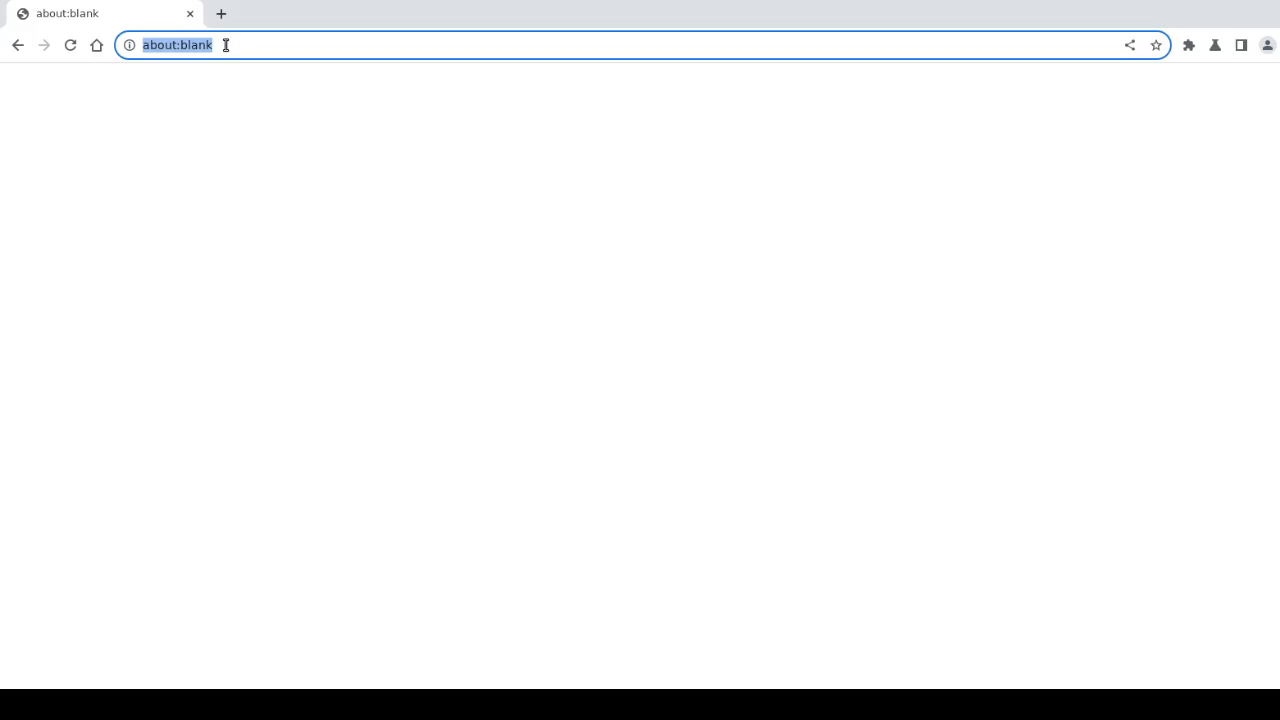
{"action": "type", "text": "aist"}
{"action": "key", "text": "Return"}
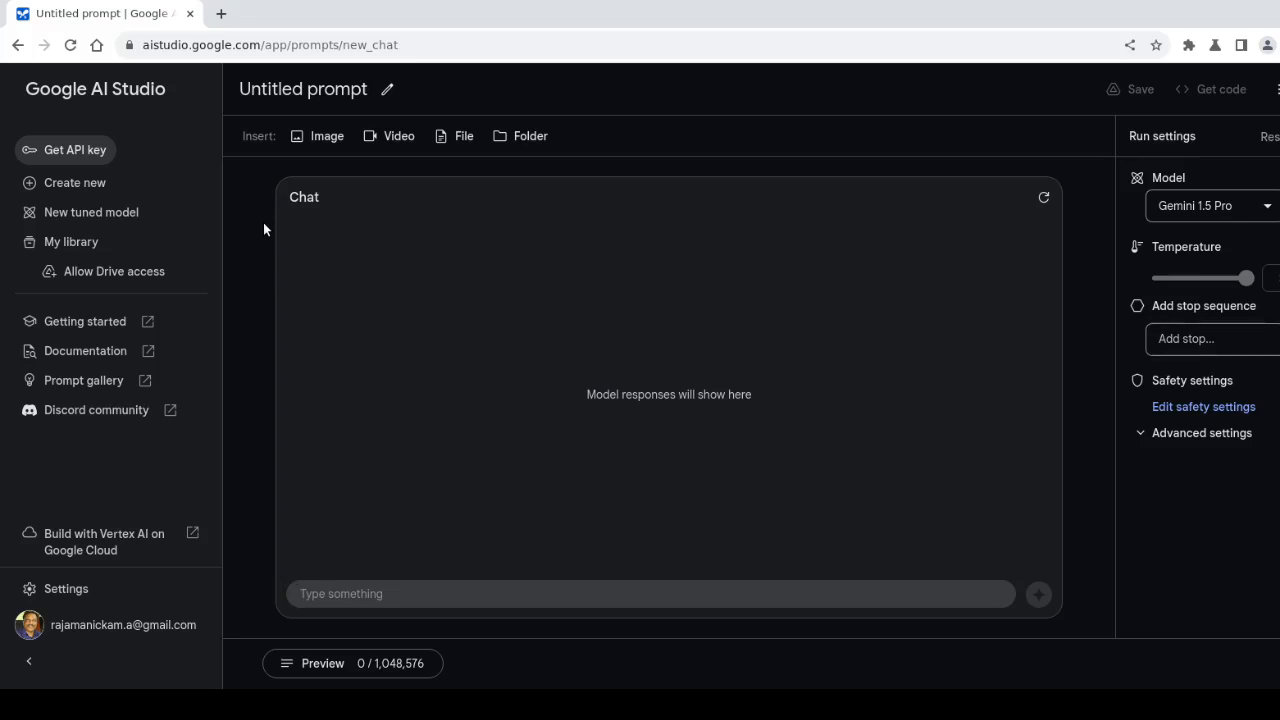
{"action": "left_click", "coordinate": [1173, 207]}
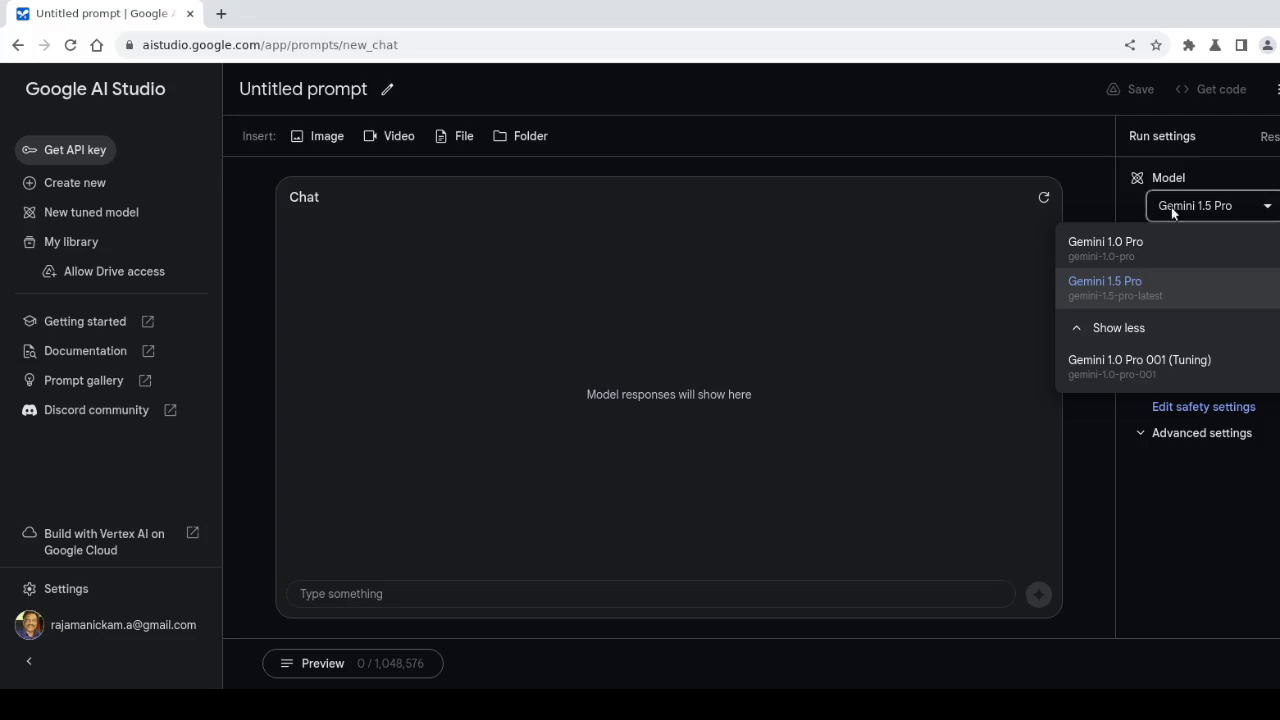
{"action": "left_click", "coordinate": [1066, 131]}
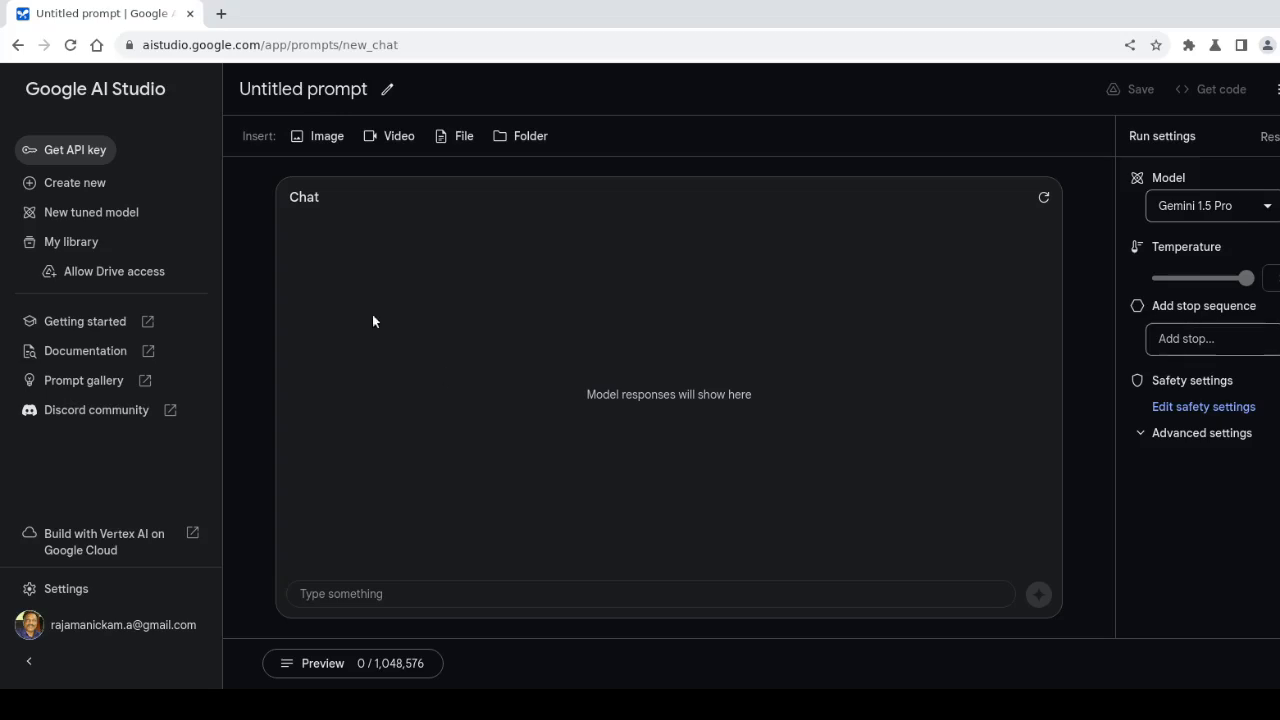
Visit the API keys page, return to the untitled chat prompt, and list the new prompt types
{"action": "left_click", "coordinate": [71, 155]}
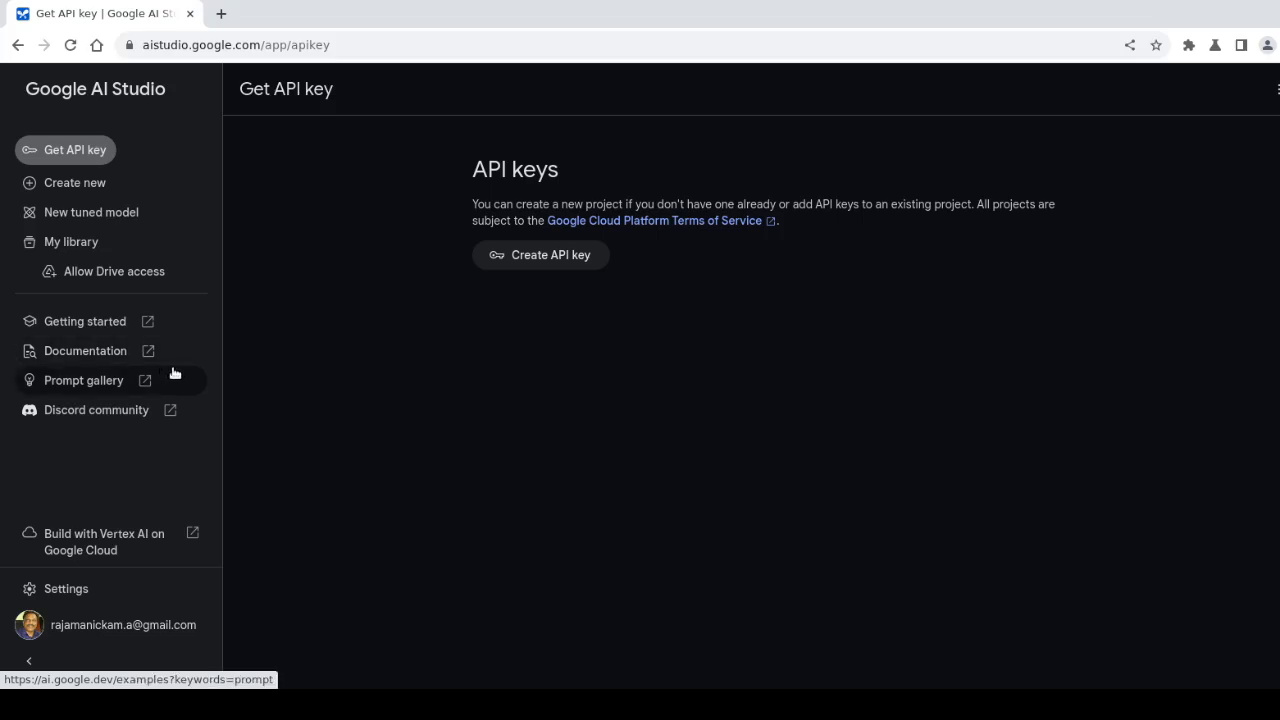
{"action": "left_click", "coordinate": [106, 249]}
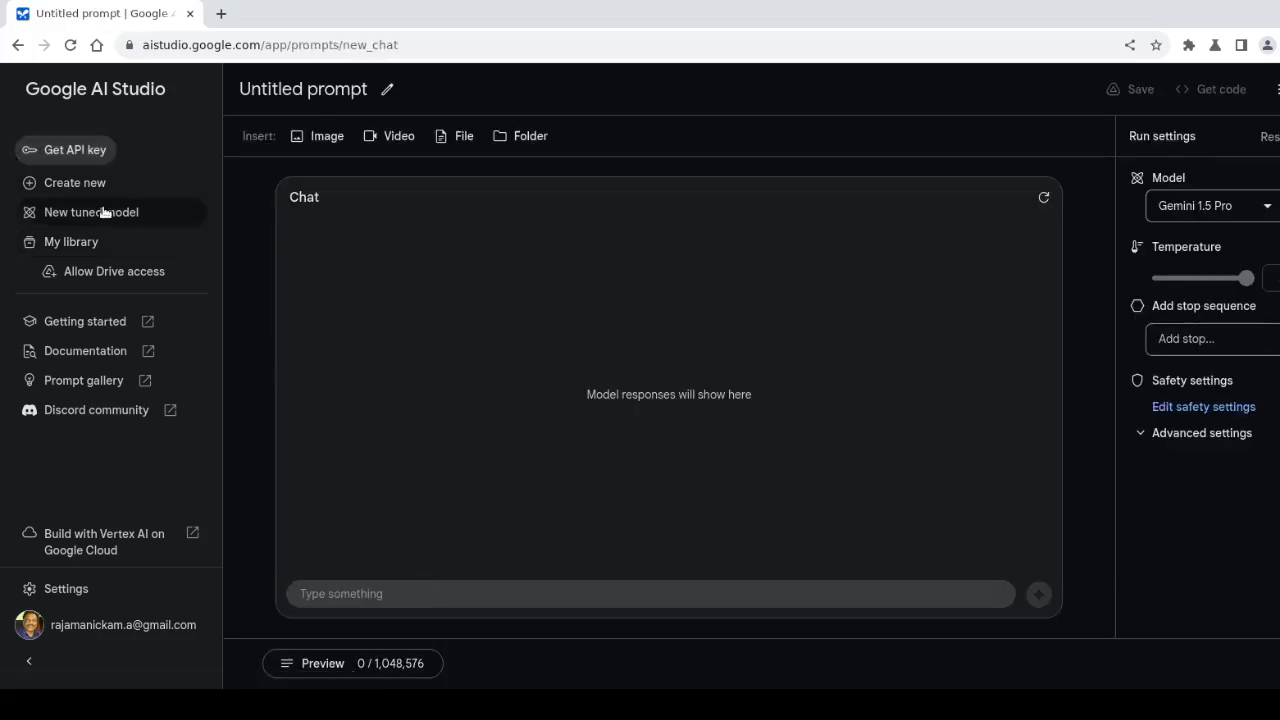
{"action": "left_click", "coordinate": [80, 185]}
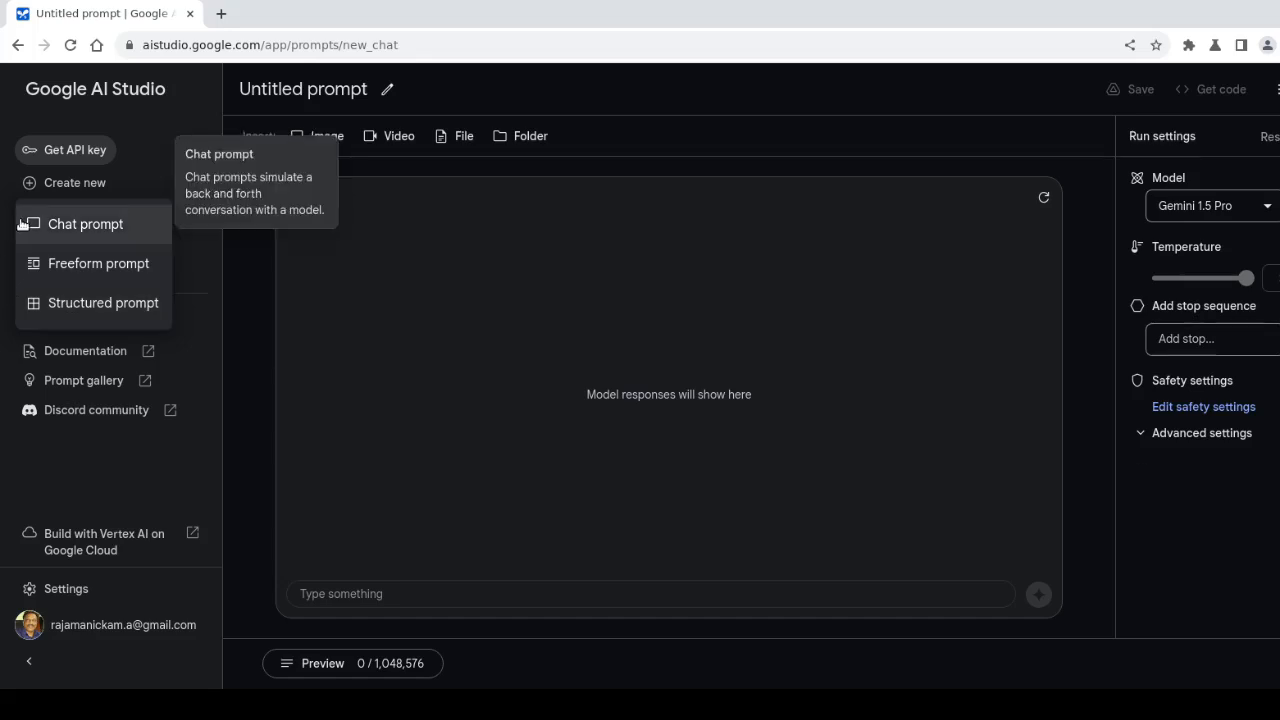
Send 'hi' and then 'what is the capital of india' to Gemini in the chat
{"action": "left_click", "coordinate": [71, 226]}
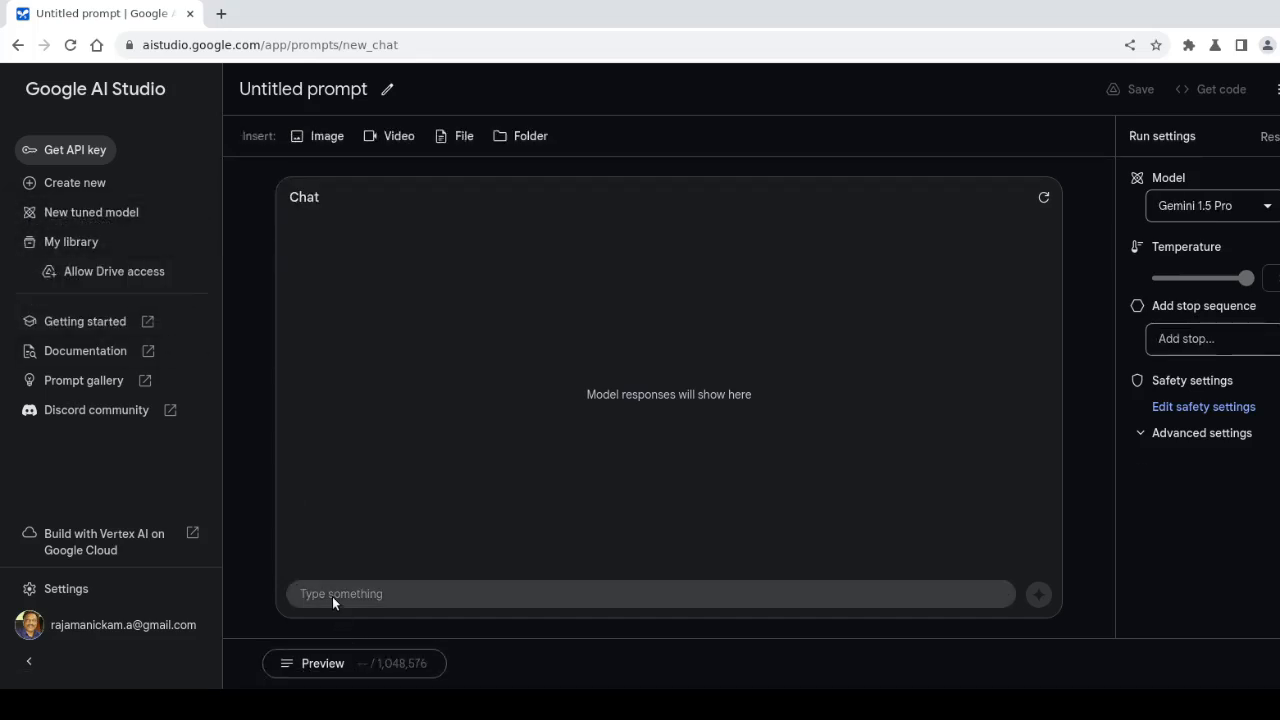
{"action": "type", "text": "hi"}
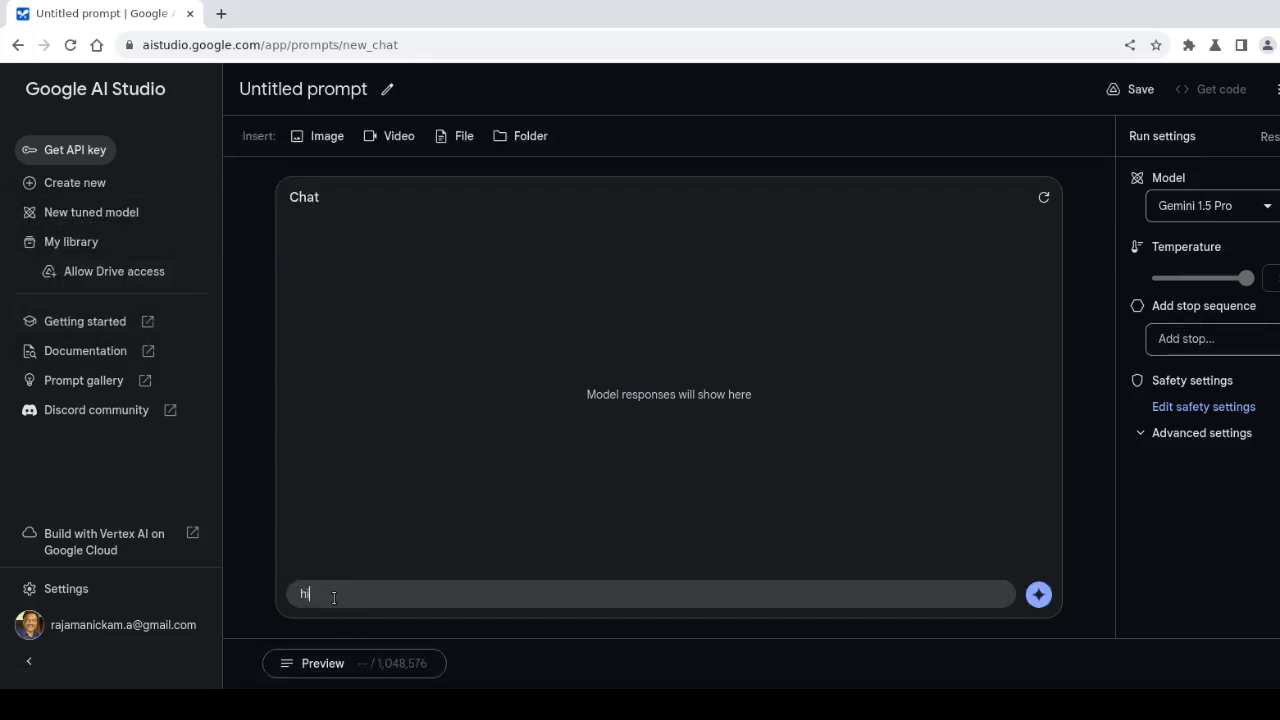
{"action": "key", "text": "Return"}
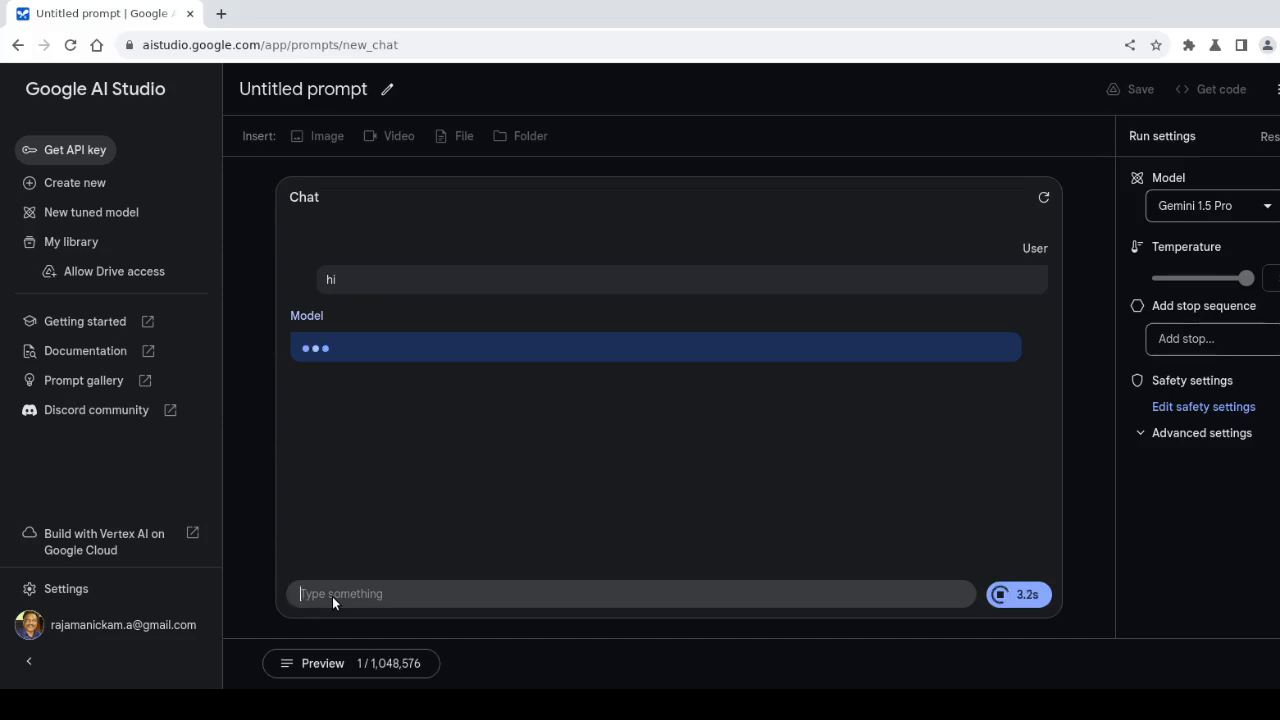
{"action": "type", "text": "what is"}
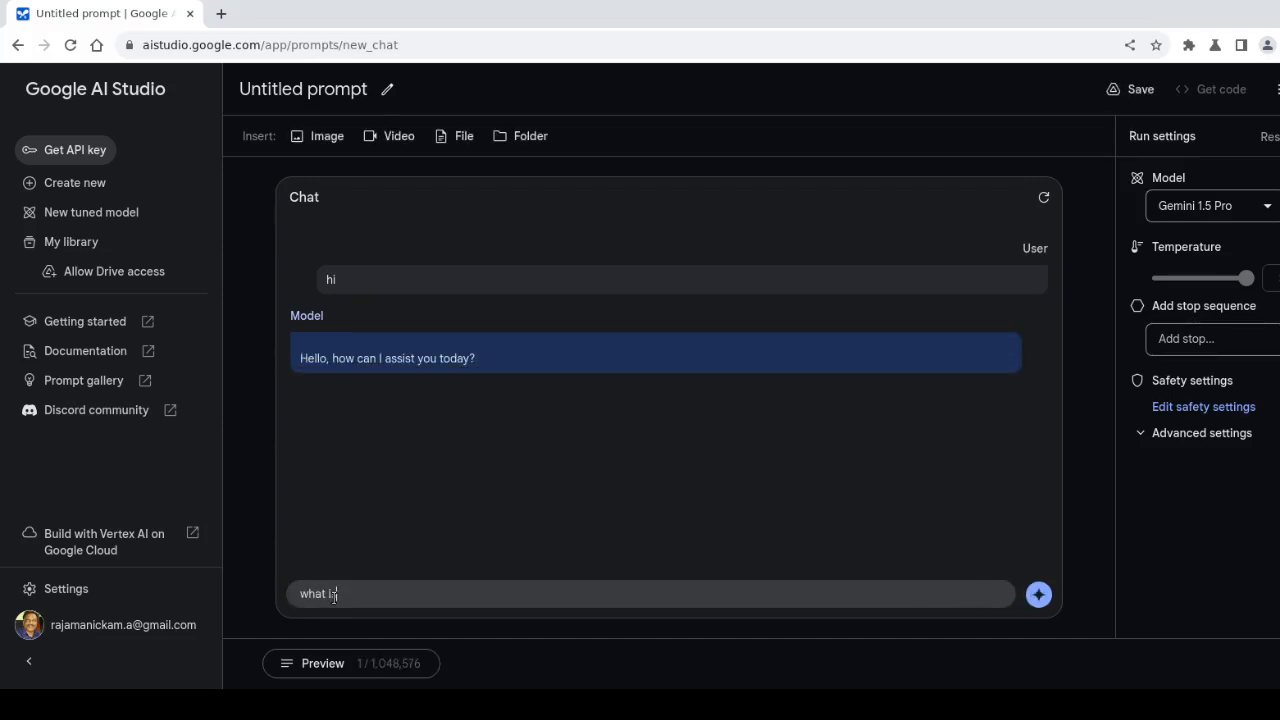
{"action": "type", "text": " the capital of india"}
{"action": "key", "text": "Return"}
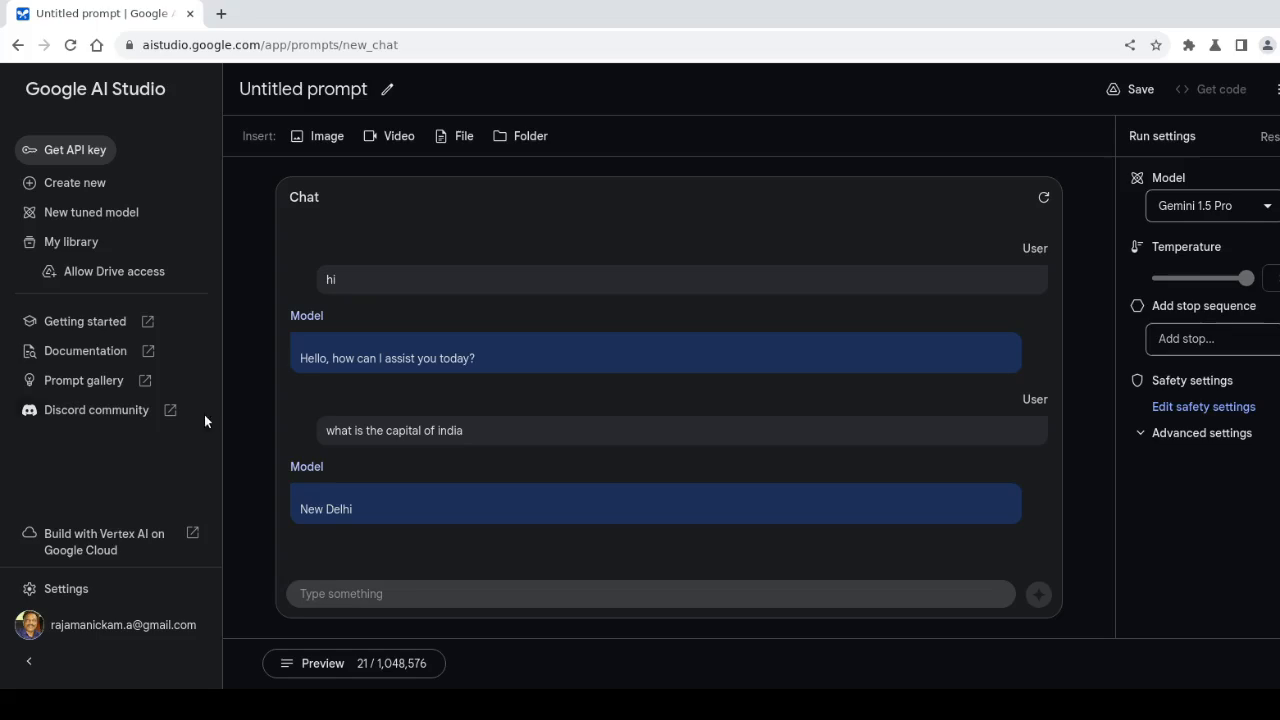
{"action": "left_click", "coordinate": [86, 192]}
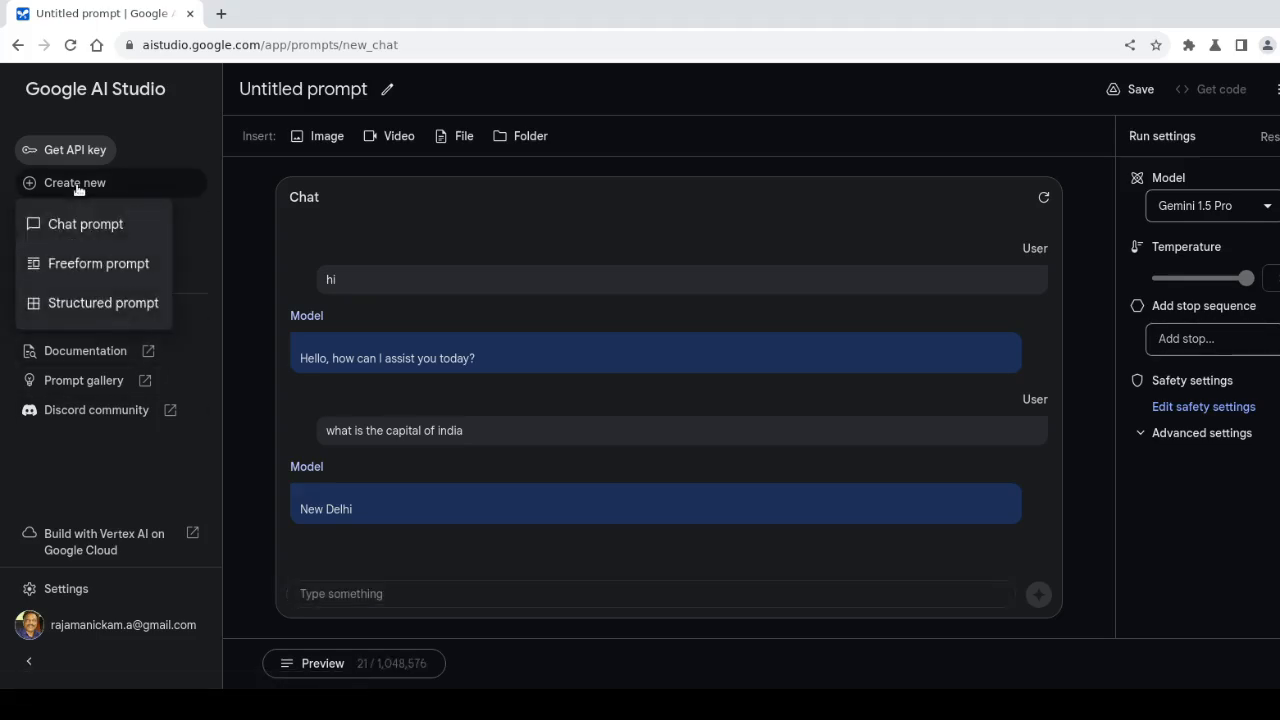
Discard the unsaved chat, start a freeform prompt, and insert the suggested street-photo city prompt
{"action": "left_click", "coordinate": [64, 265]}
{"action": "left_click", "coordinate": [822, 426]}
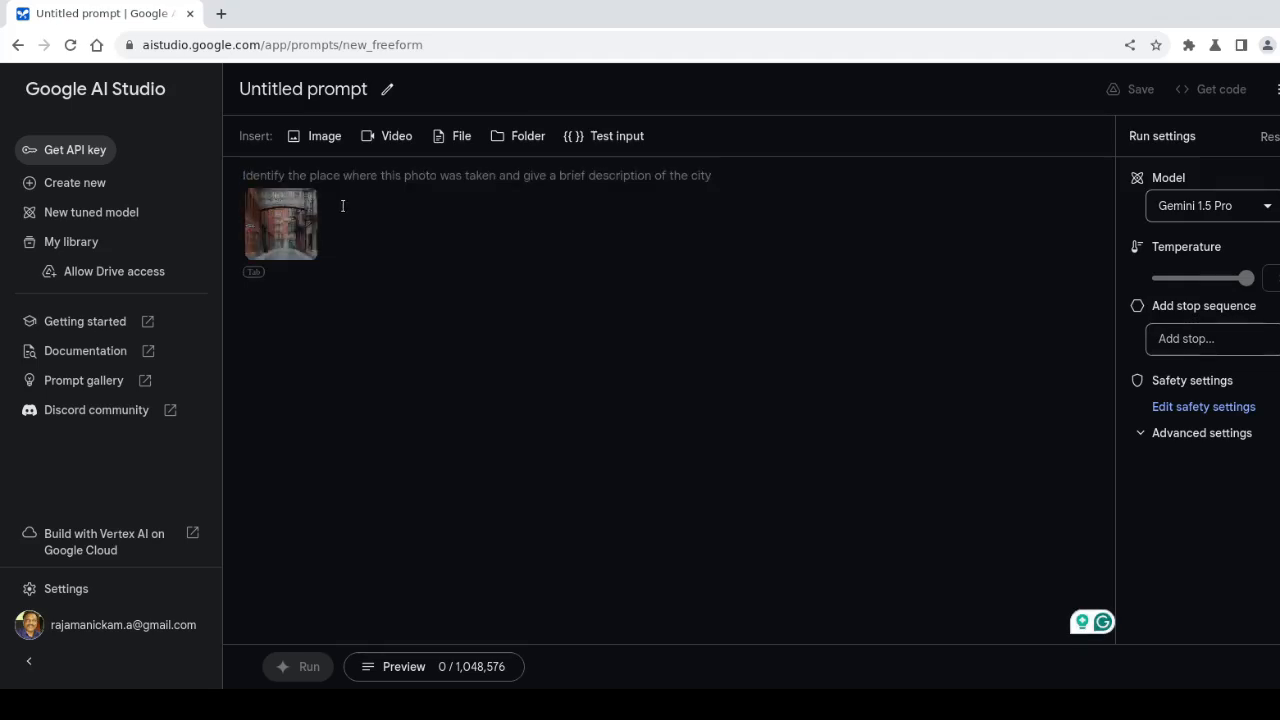
{"action": "left_click", "coordinate": [253, 272]}
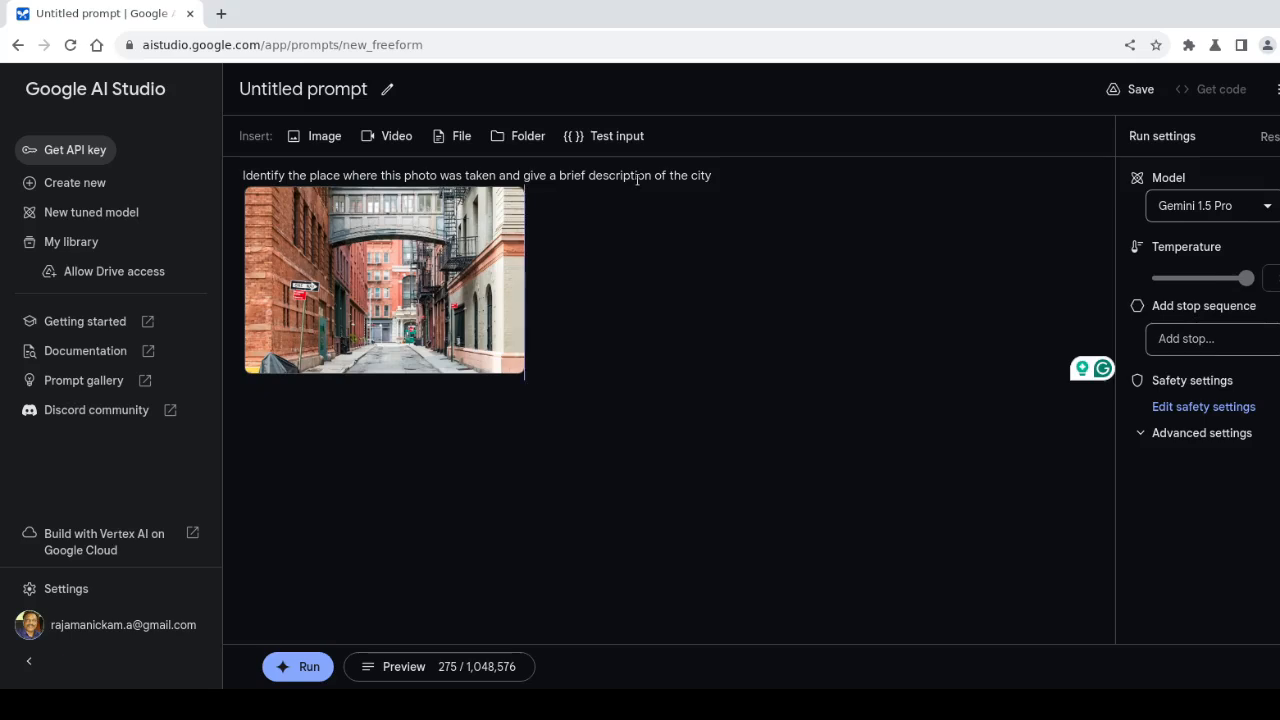
{"action": "left_click", "coordinate": [718, 175]}
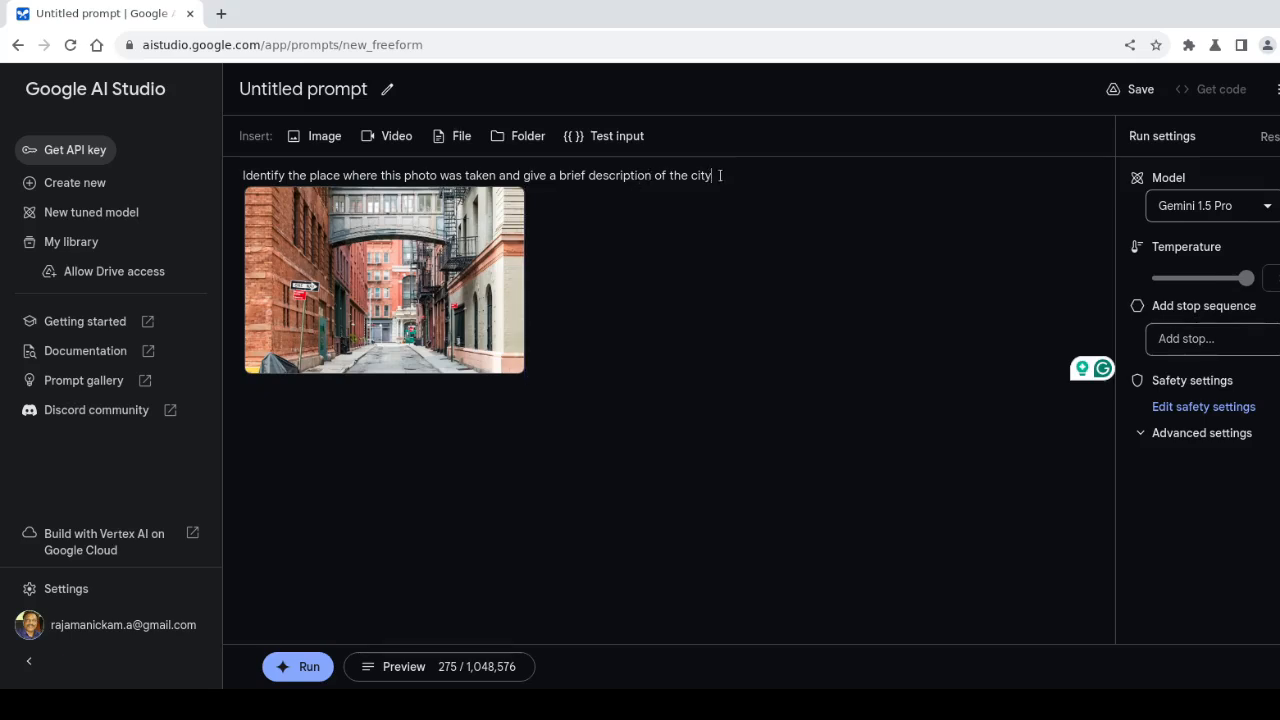
{"action": "left_click", "coordinate": [716, 239]}
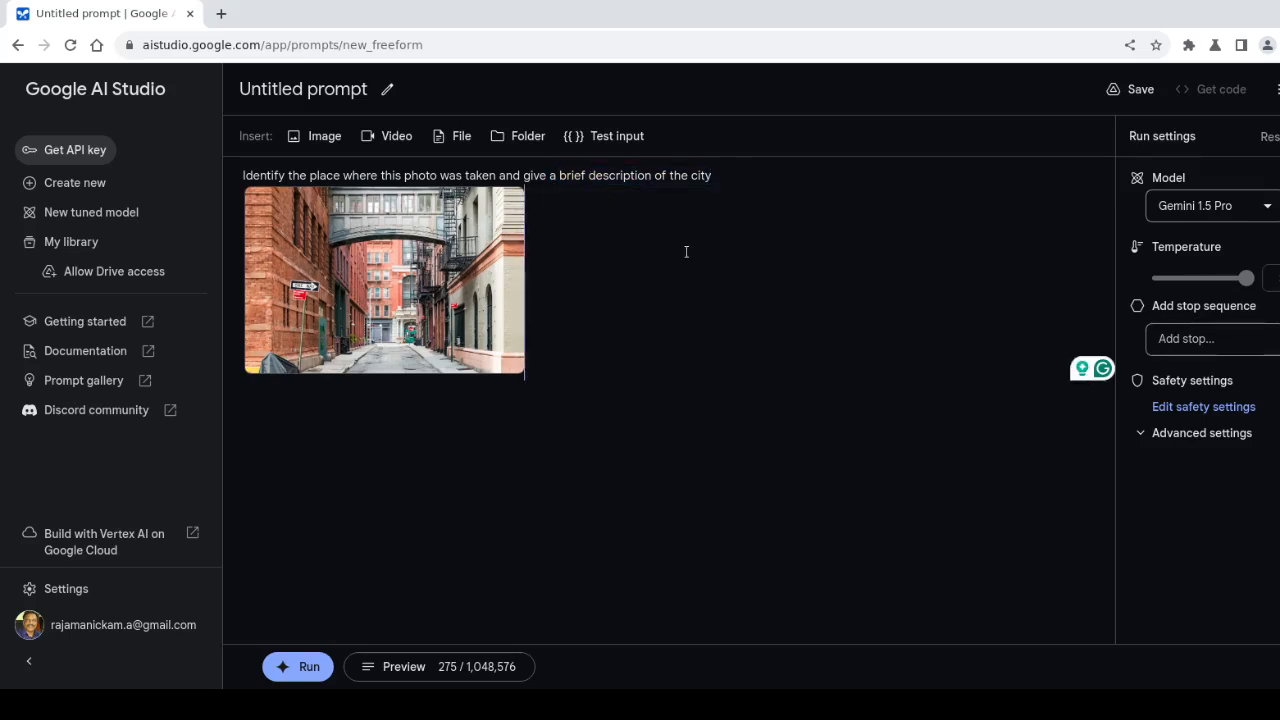
Insert the cat sample image into the prompt, after first adding the dog sample
{"action": "left_click", "coordinate": [326, 138]}
{"action": "left_click", "coordinate": [541, 280]}
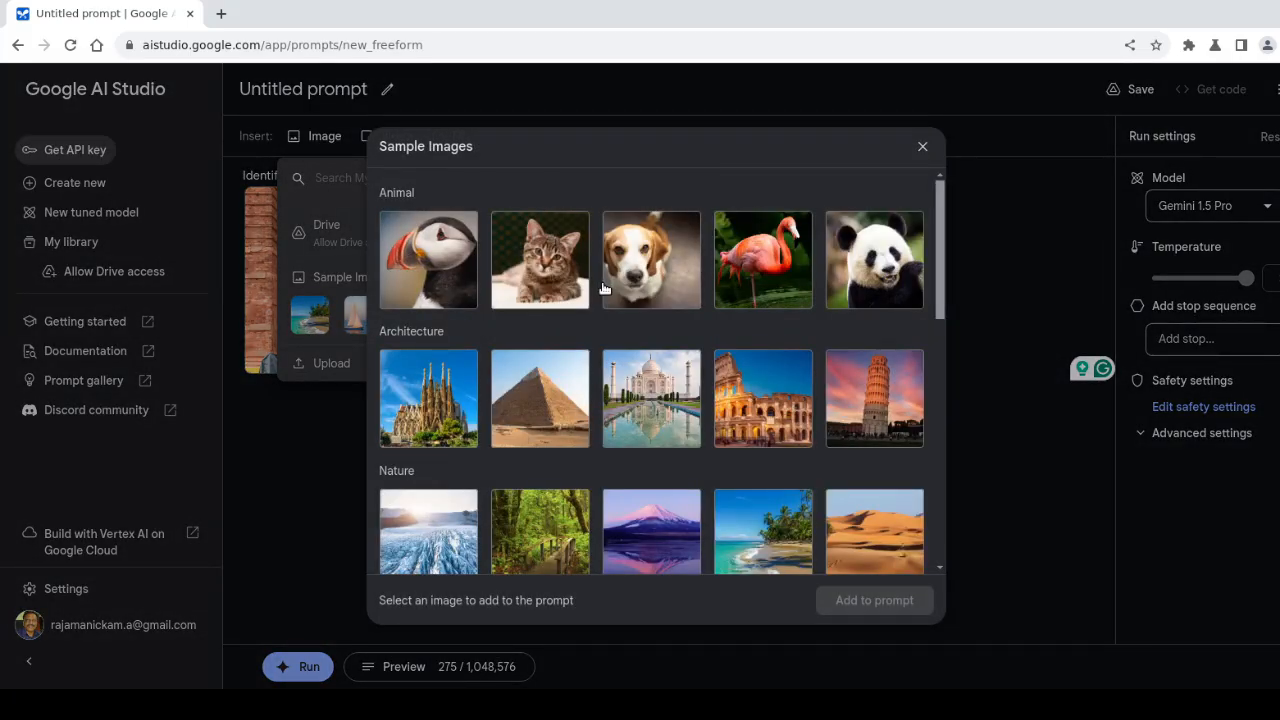
{"action": "left_click", "coordinate": [652, 268]}
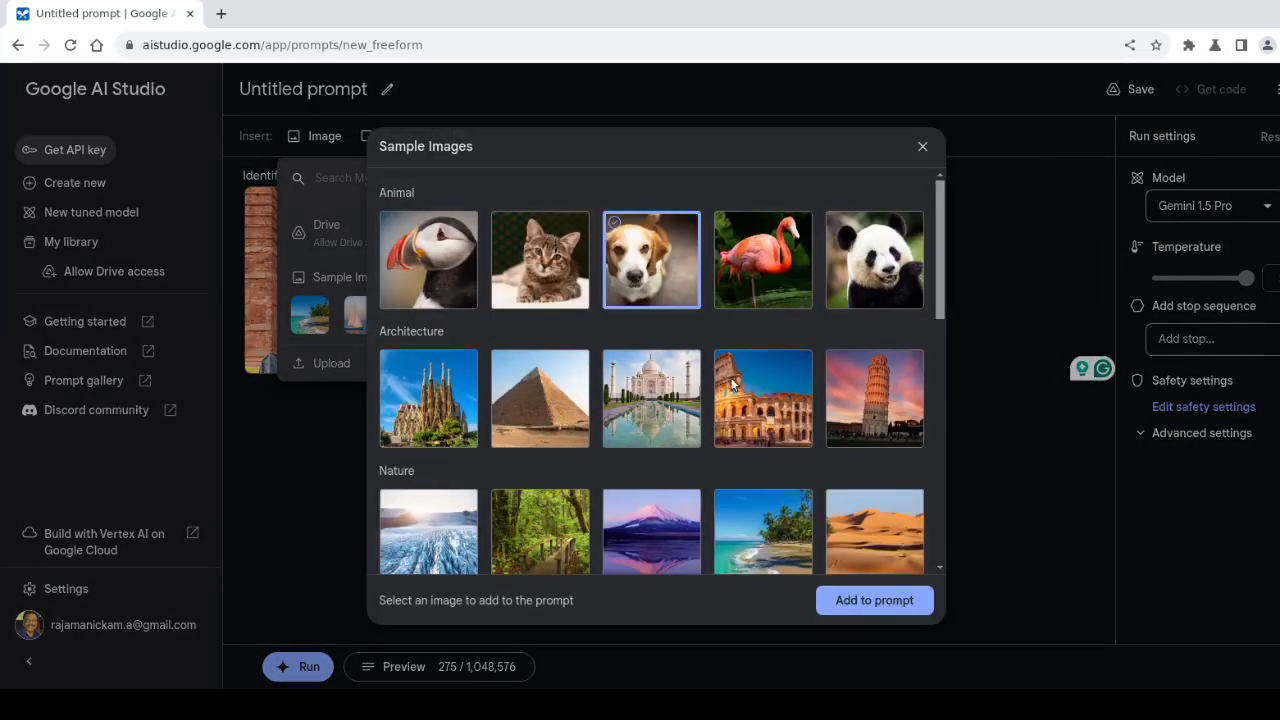
{"action": "left_click", "coordinate": [866, 600]}
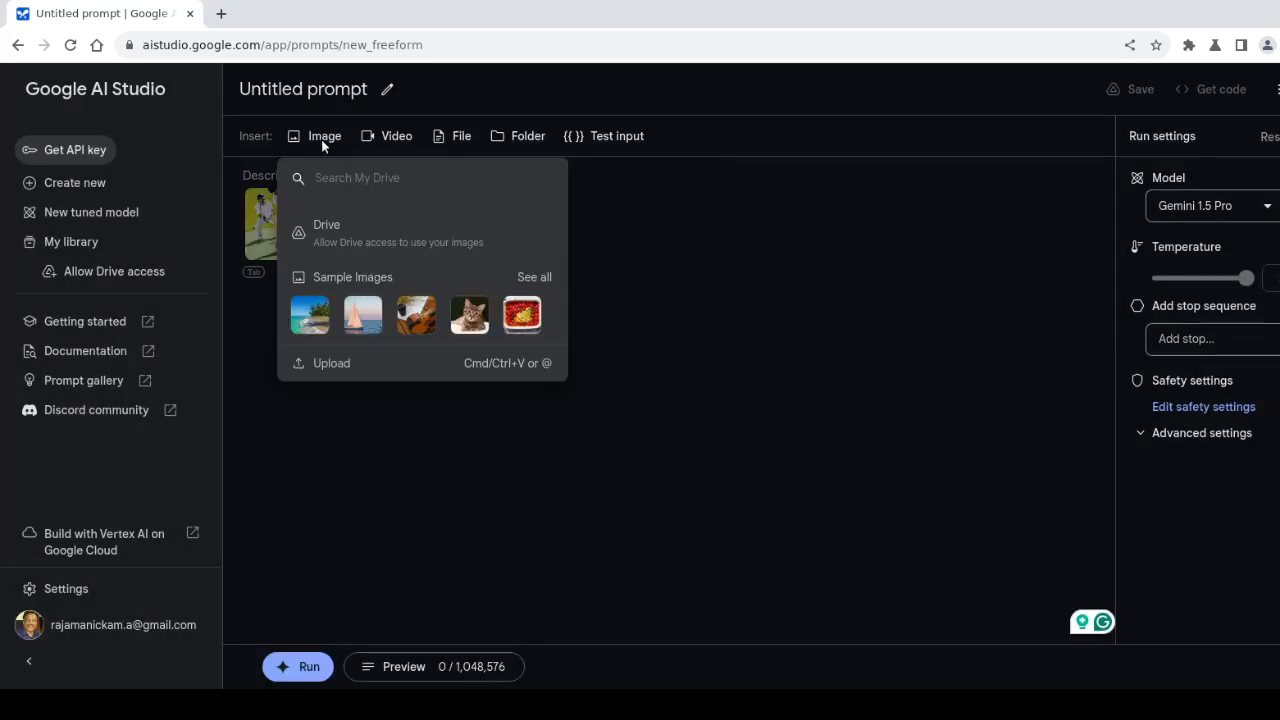
{"action": "left_click", "coordinate": [527, 276]}
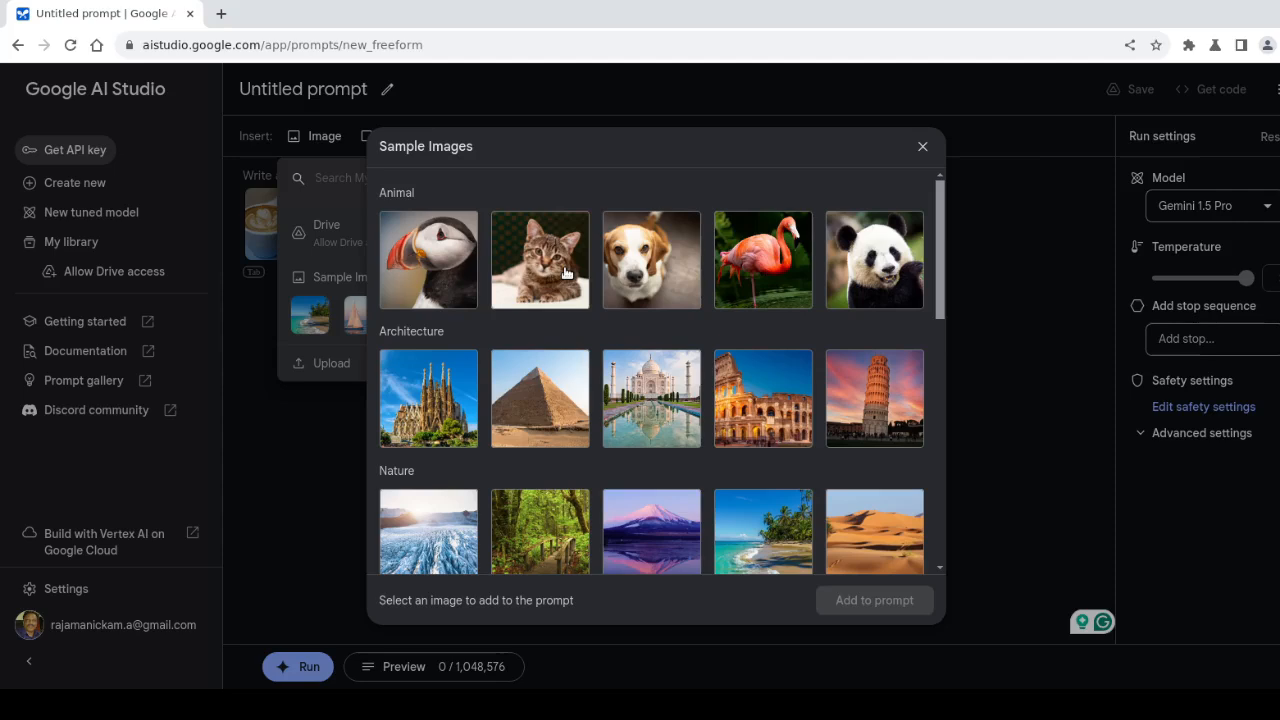
{"action": "left_click", "coordinate": [568, 274]}
{"action": "left_click", "coordinate": [865, 599]}
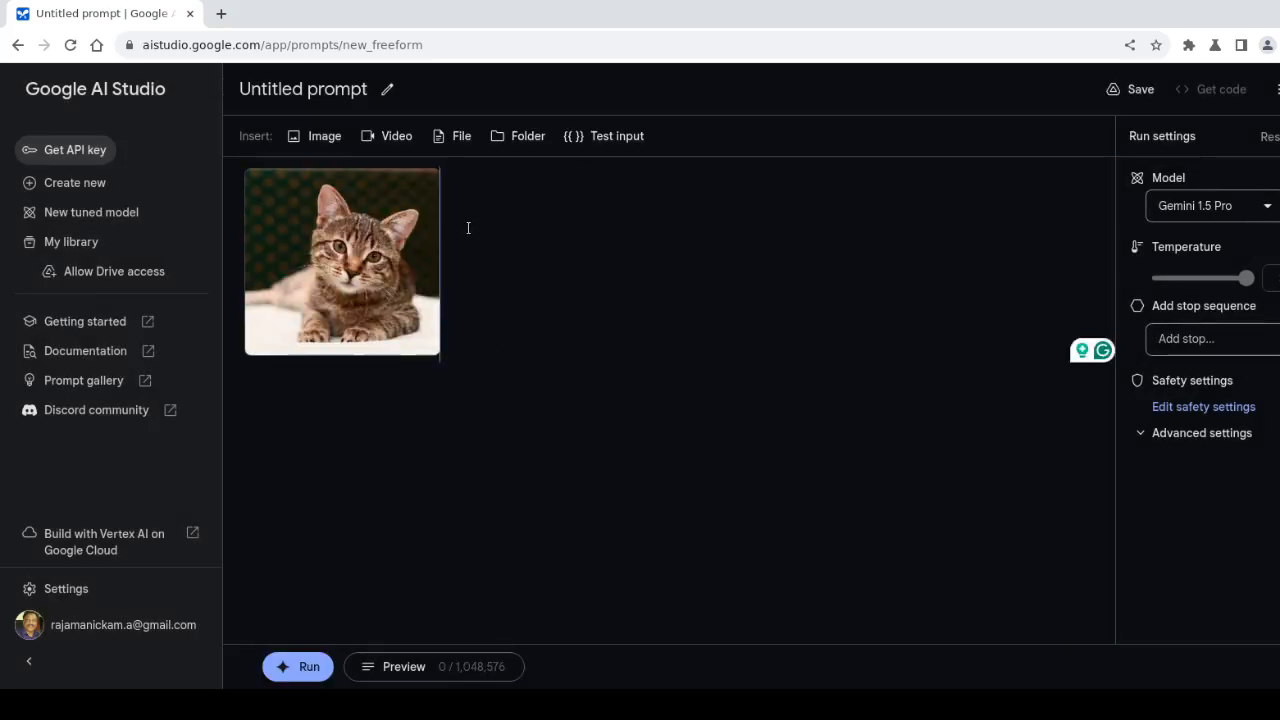
Type 'what is the name of this animal?' after the image and select the word 'name'
{"action": "type", "text": "what is "}
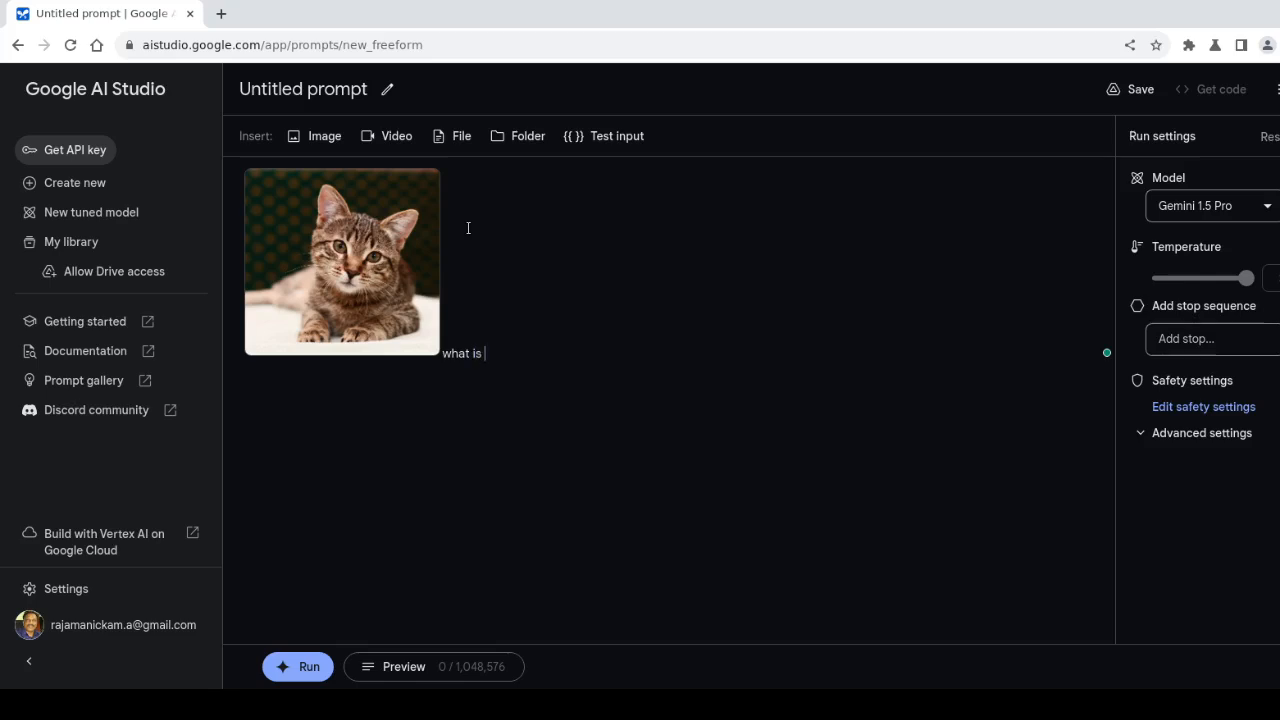
{"action": "type", "text": "the name of this animal"}
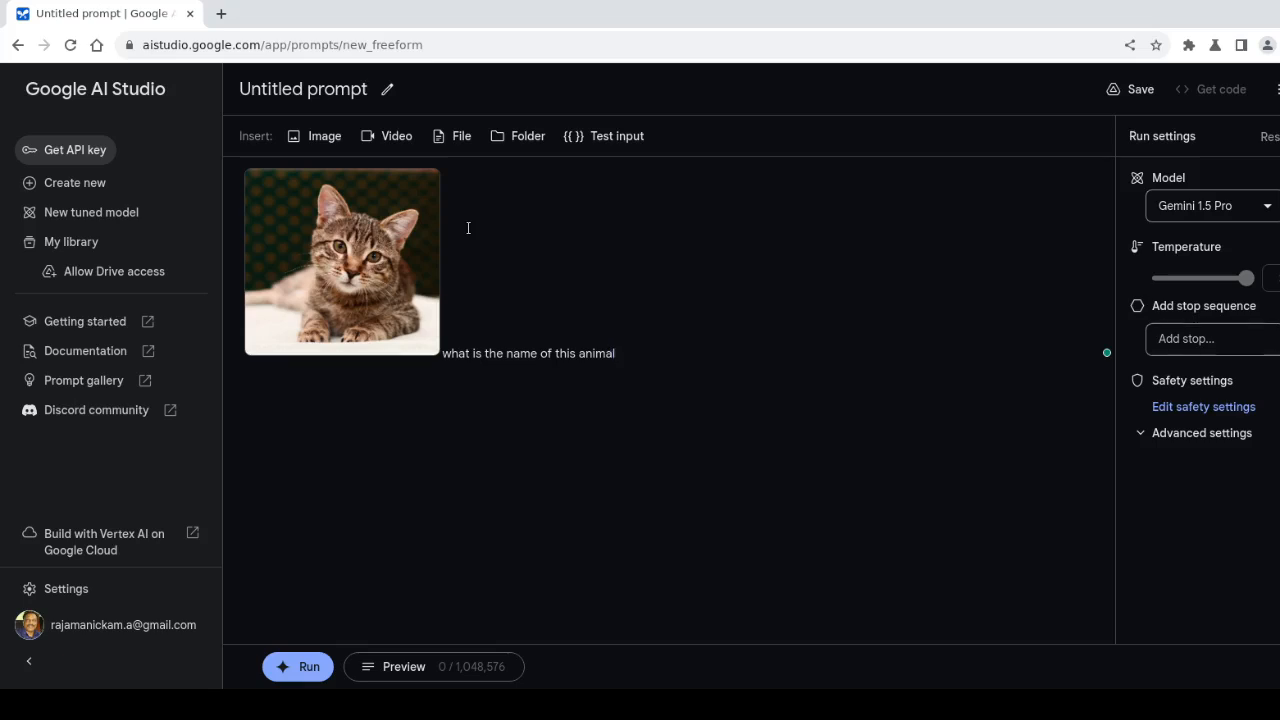
{"action": "type", "text": "?"}
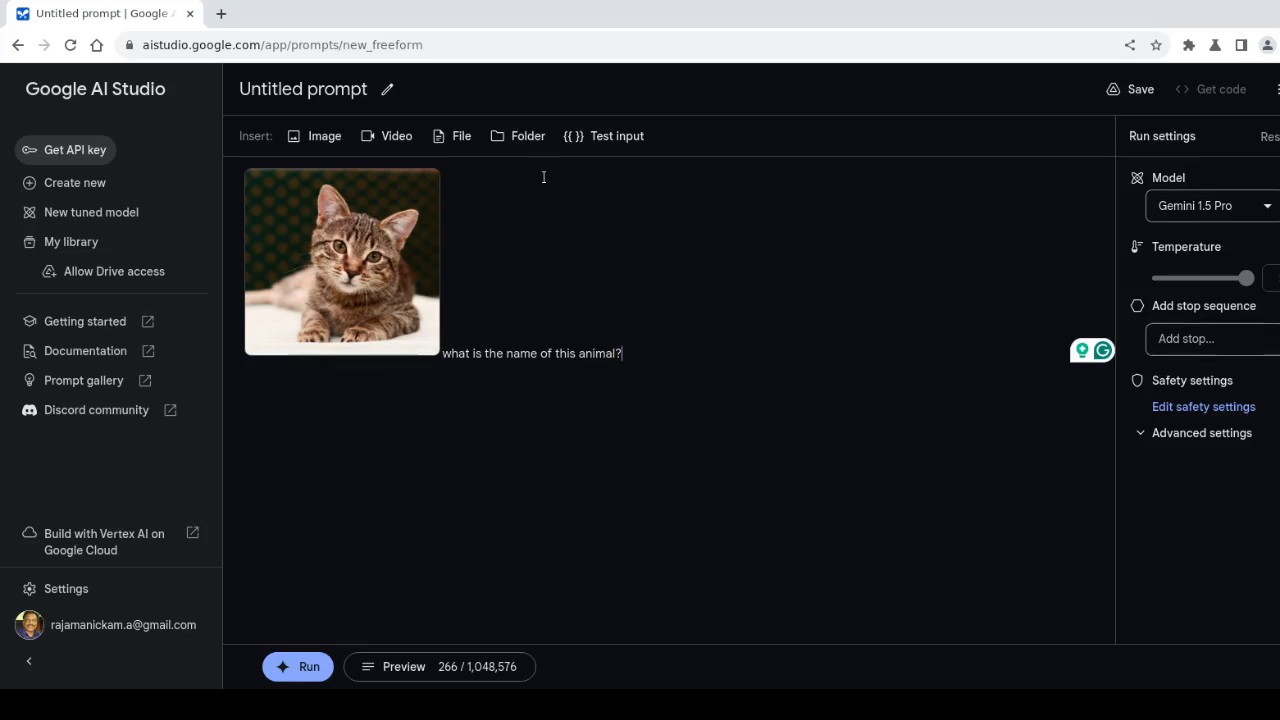
{"action": "left_click_drag", "start_coordinate": [541, 354], "coordinate": [506, 354]}
{"action": "left_click", "coordinate": [528, 356]}
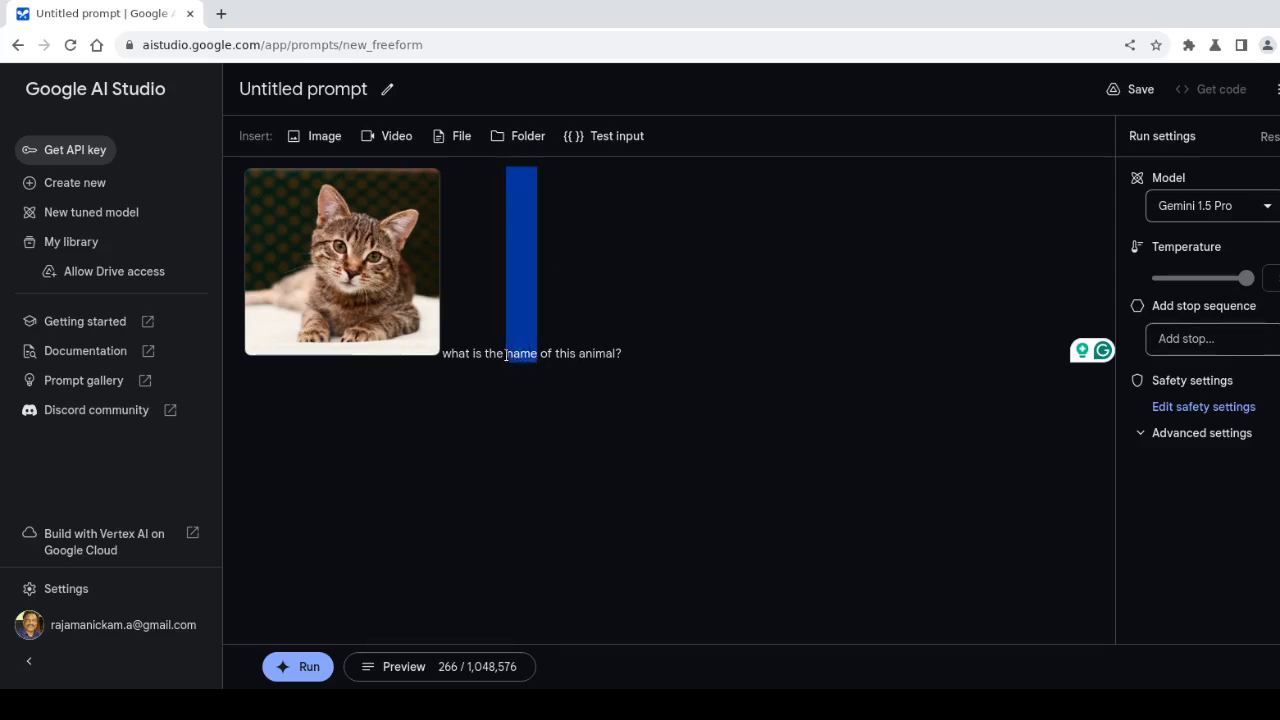
Make 'name' a test input variable and add a second, empty test example row
{"action": "left_click", "coordinate": [580, 141]}
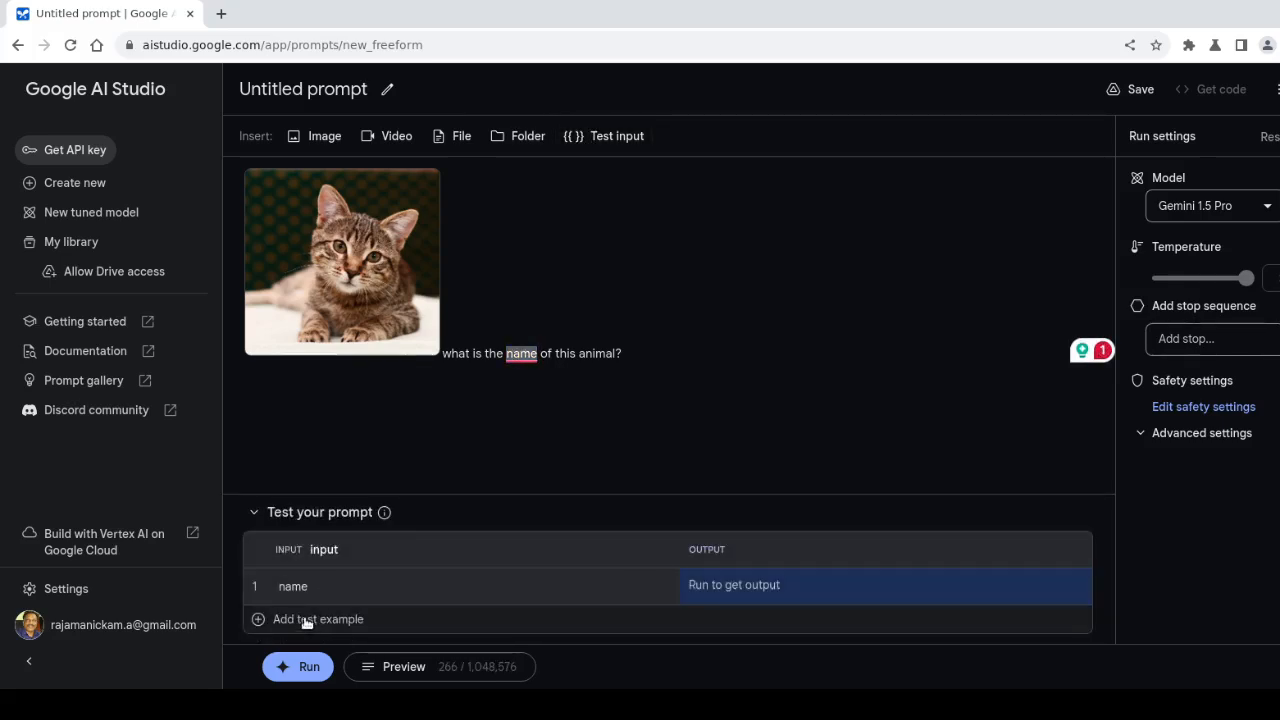
{"action": "left_click", "coordinate": [307, 620]}
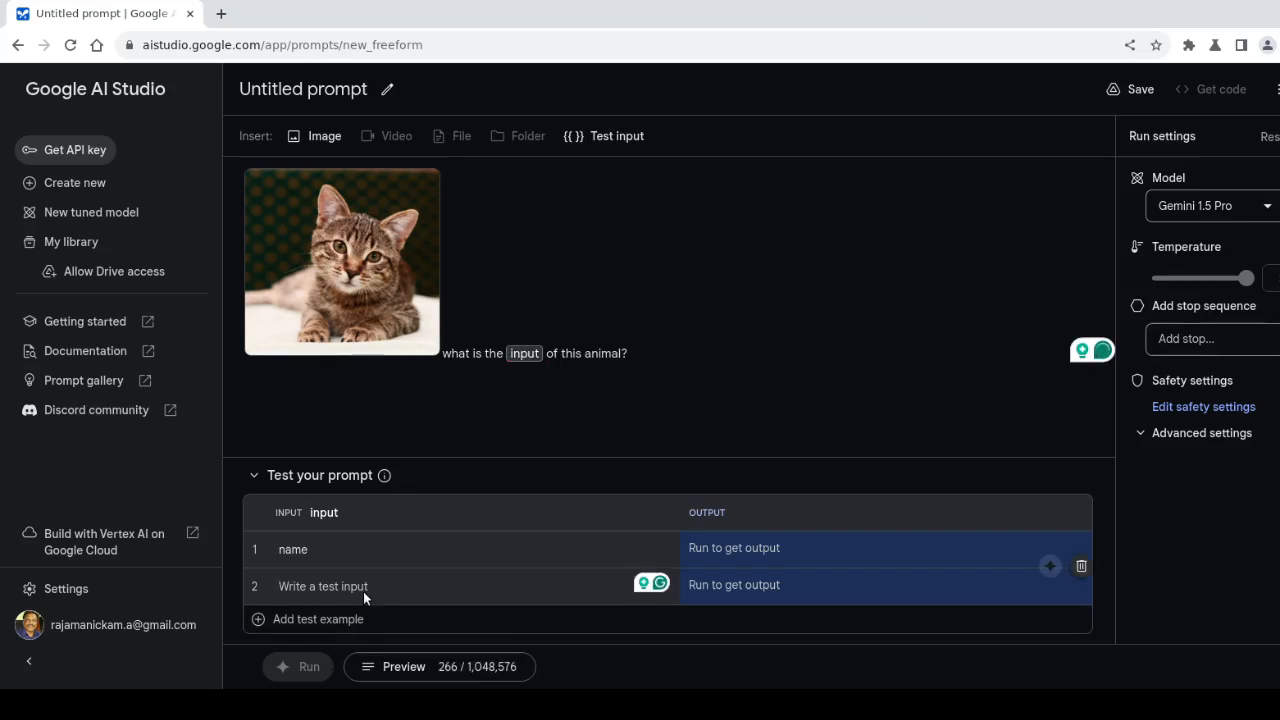
Enter 'gender', 'scientific name' and 'color' as the second to fourth test values
{"action": "type", "text": "gen"}
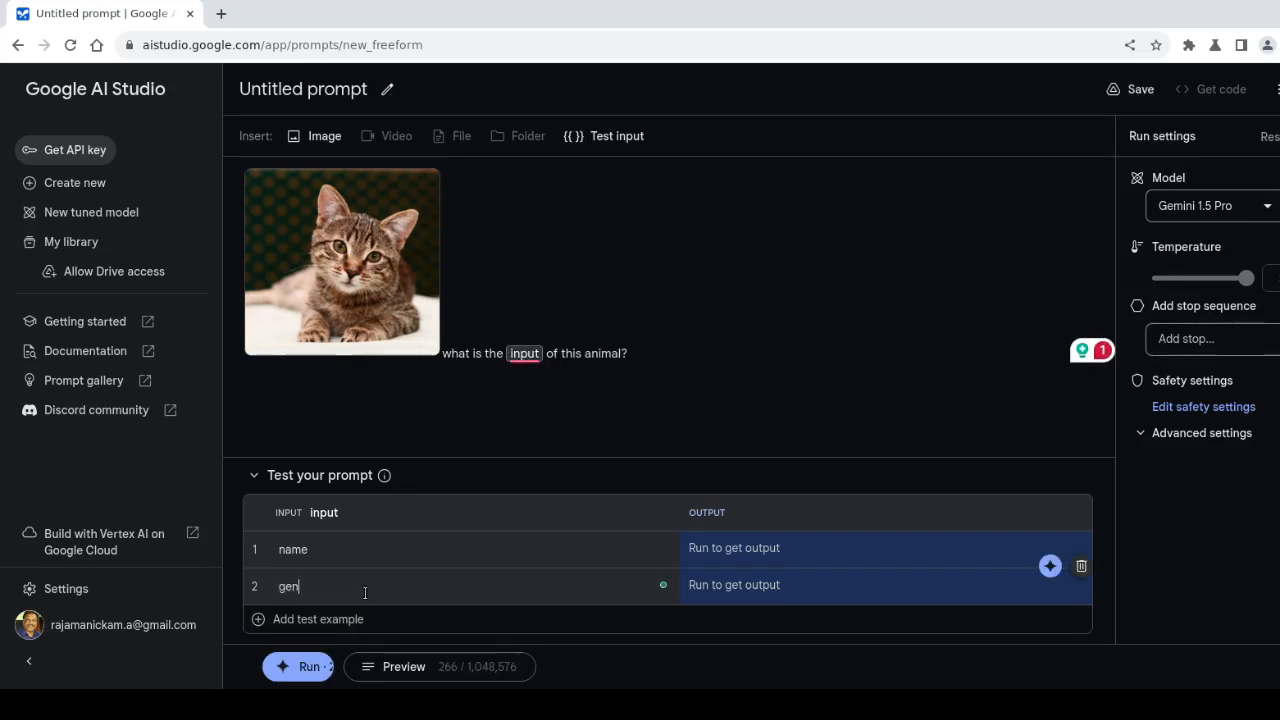
{"action": "type", "text": "der"}
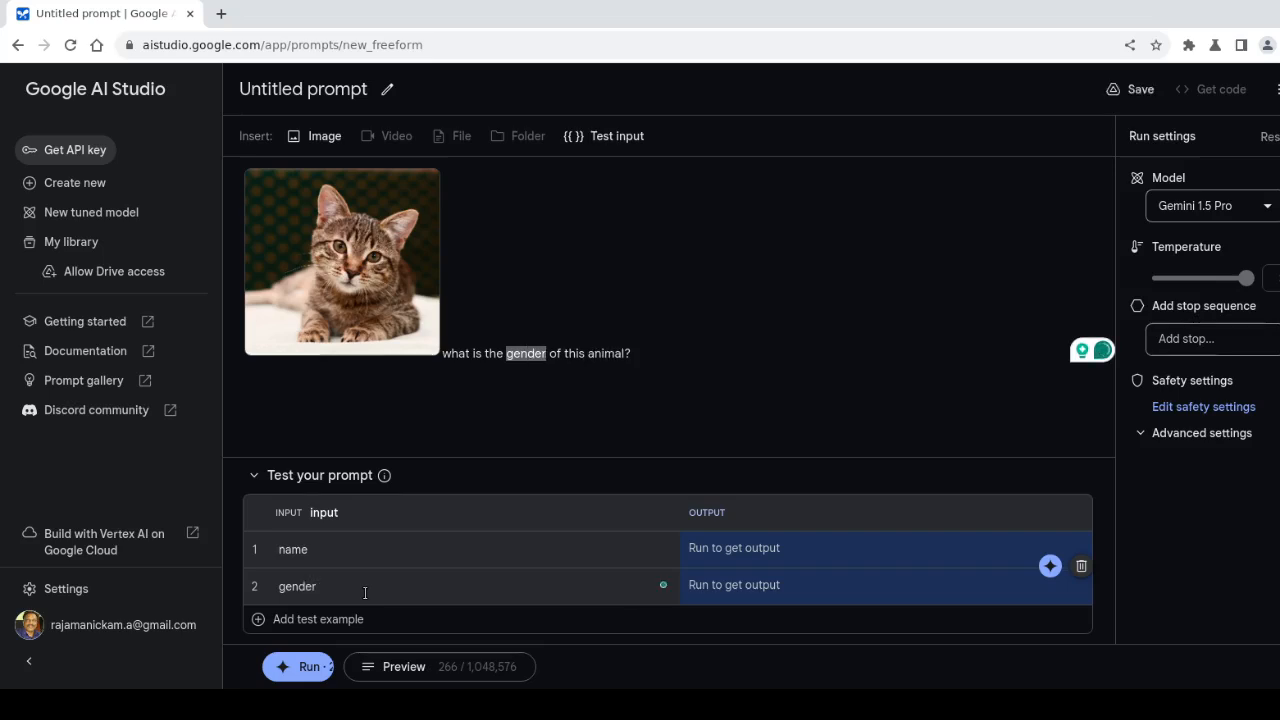
{"action": "left_click", "coordinate": [328, 632]}
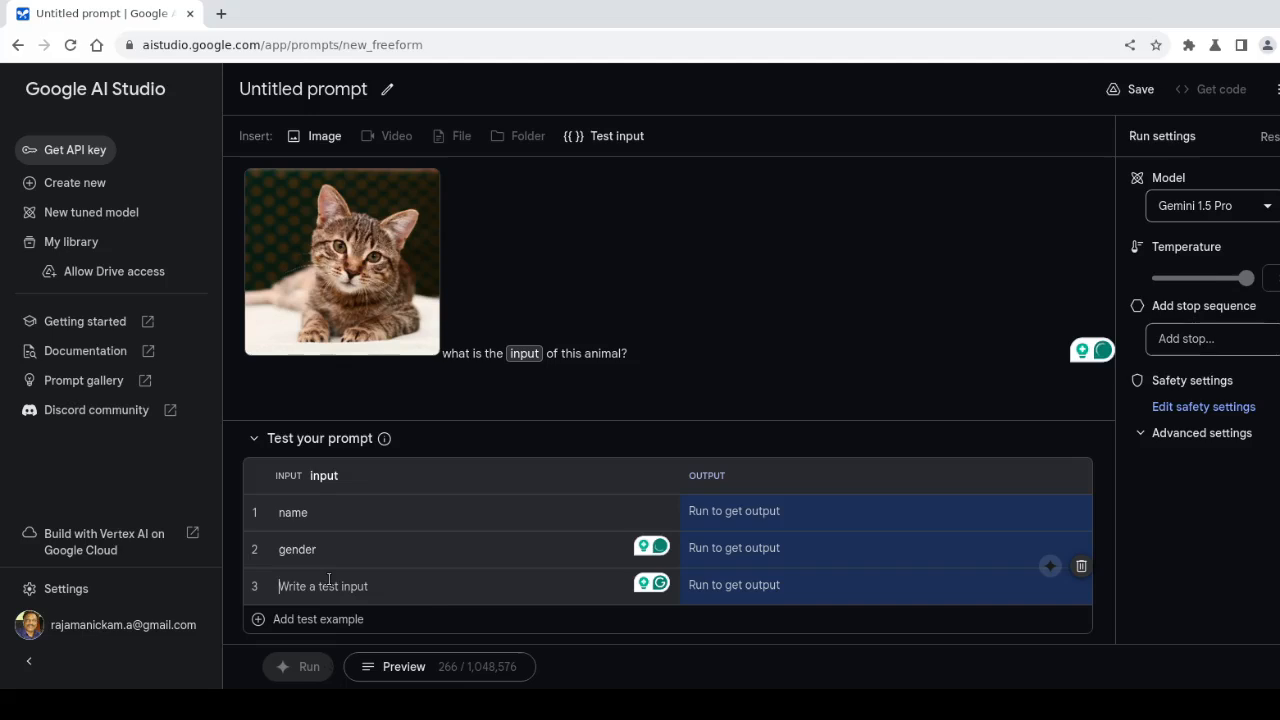
{"action": "type", "text": "scient"}
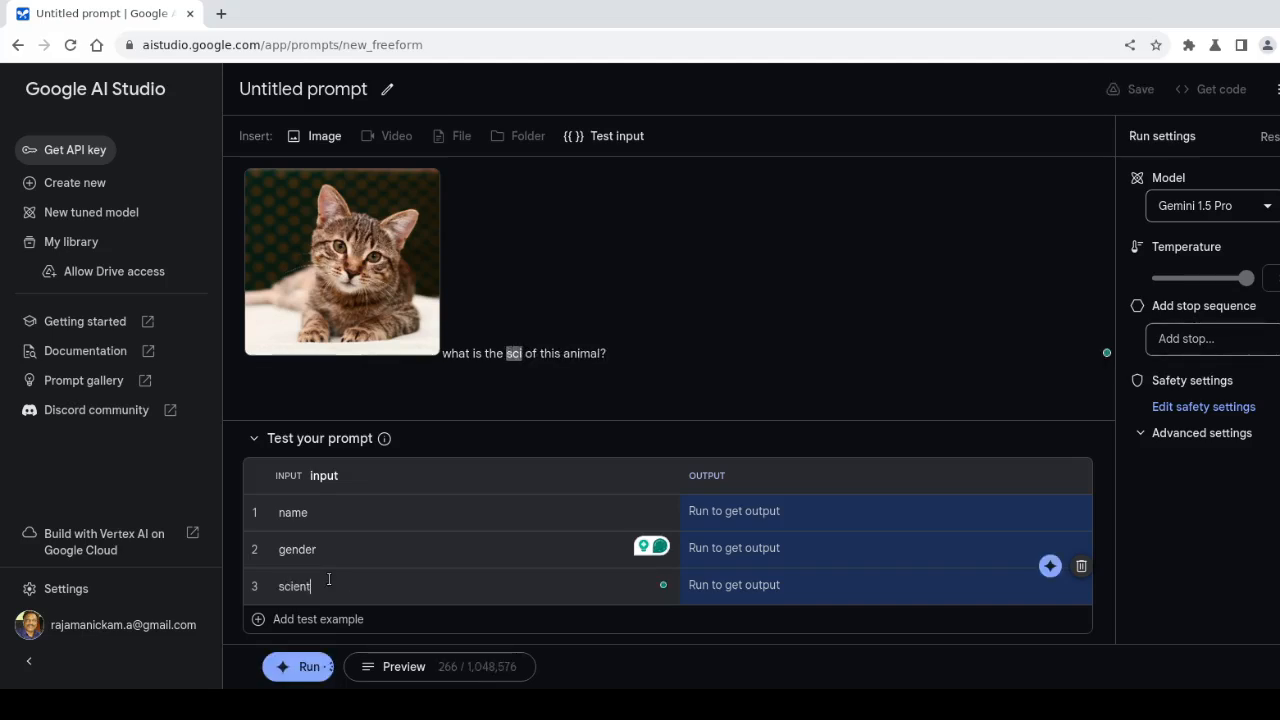
{"action": "type", "text": "ific"}
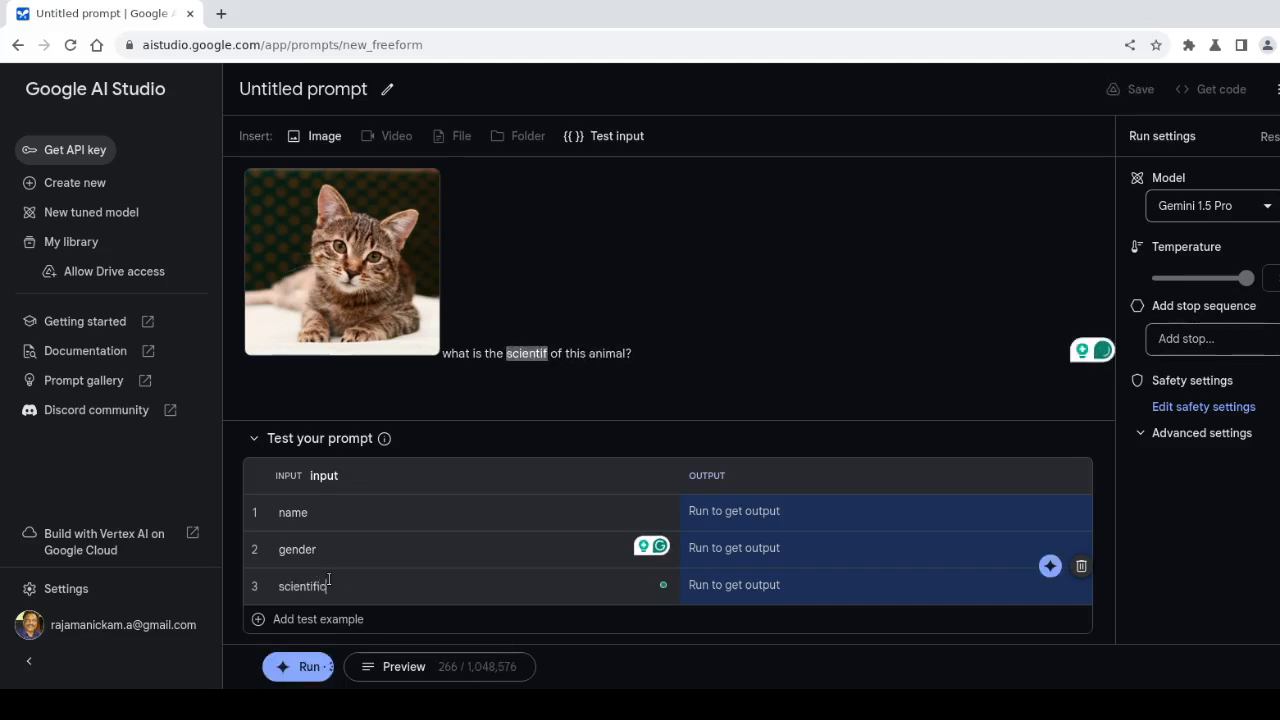
{"action": "type", "text": " name"}
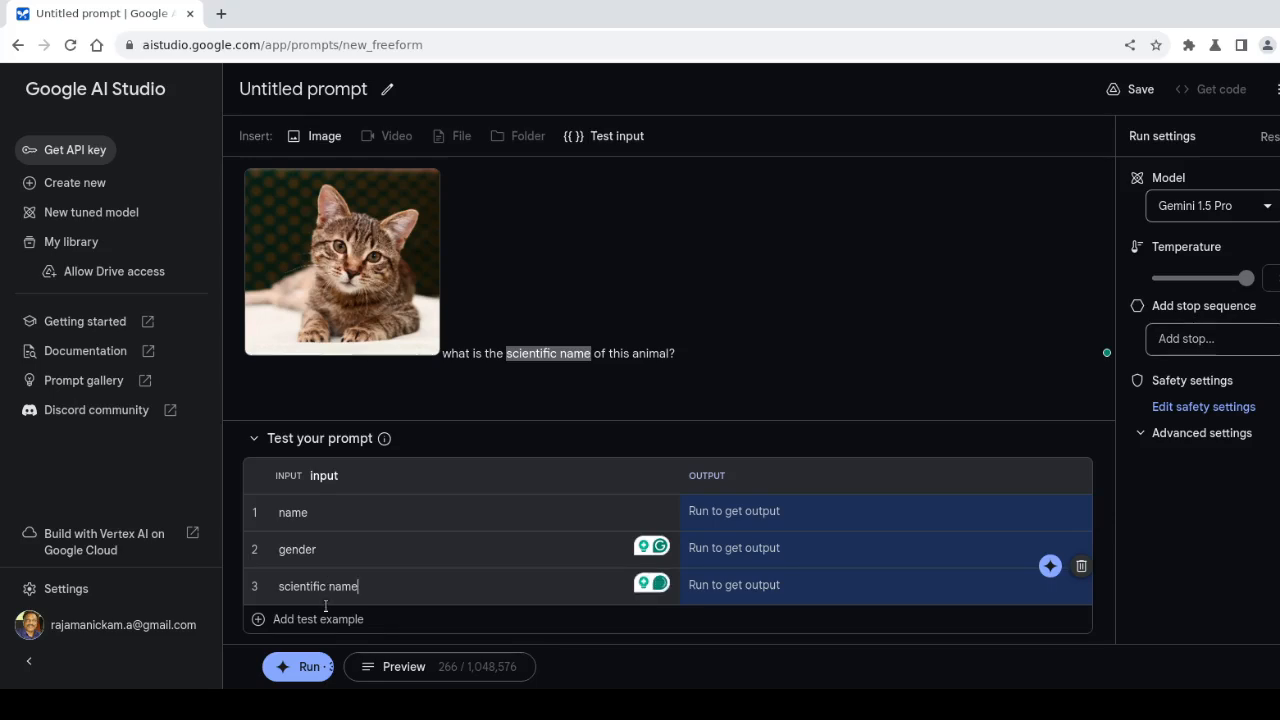
{"action": "left_click", "coordinate": [298, 622]}
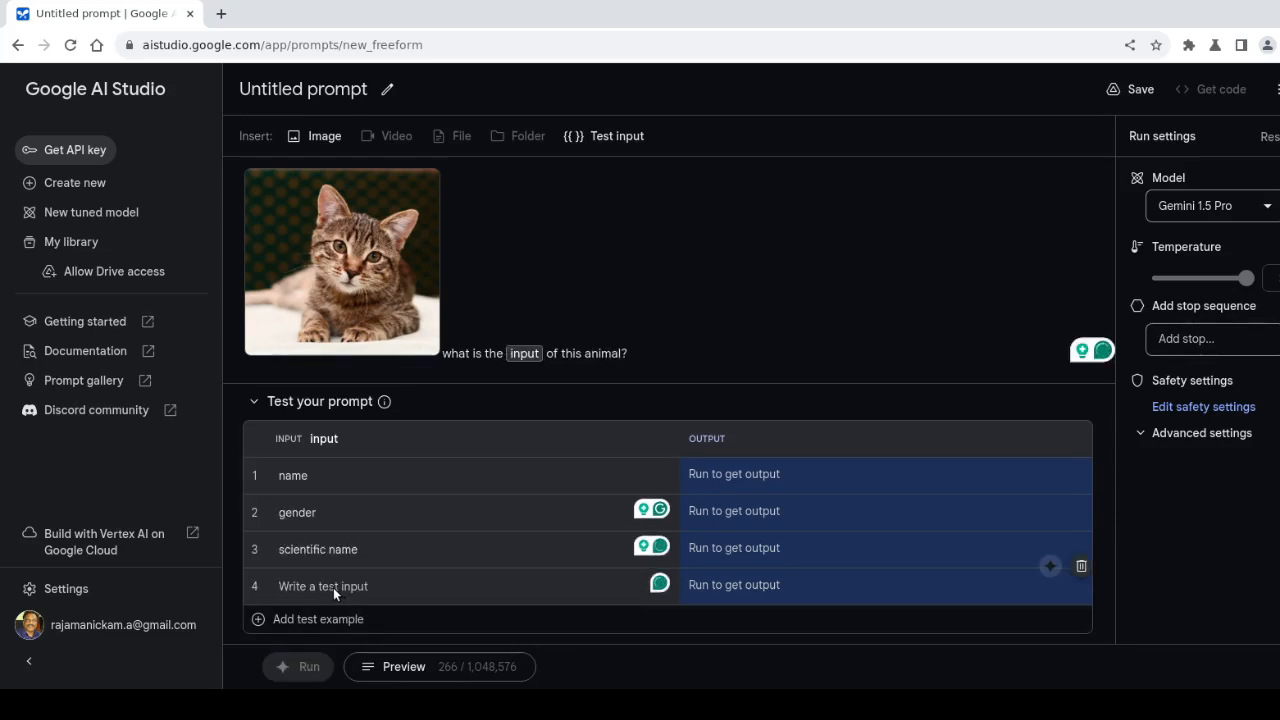
{"action": "left_click", "coordinate": [333, 587]}
{"action": "type", "text": "co"}
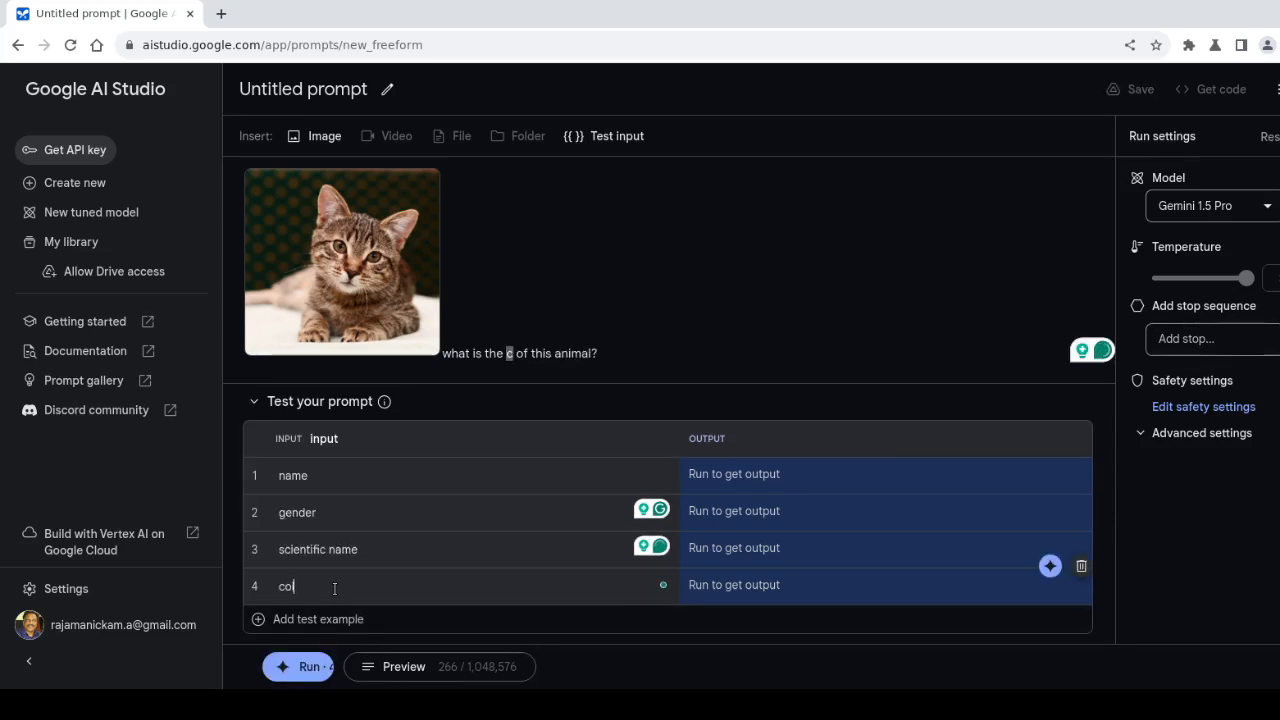
{"action": "type", "text": "lor"}
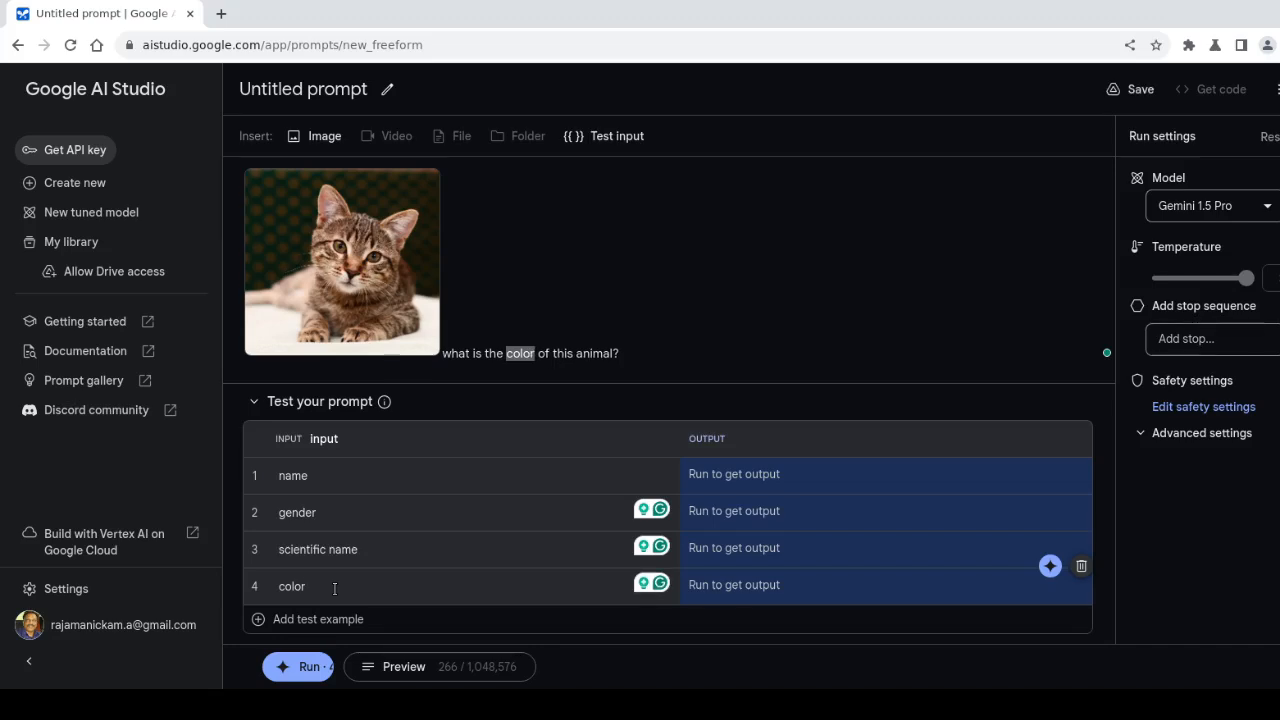
Run the prompt to generate outputs for all four test values
{"action": "left_click", "coordinate": [300, 665]}
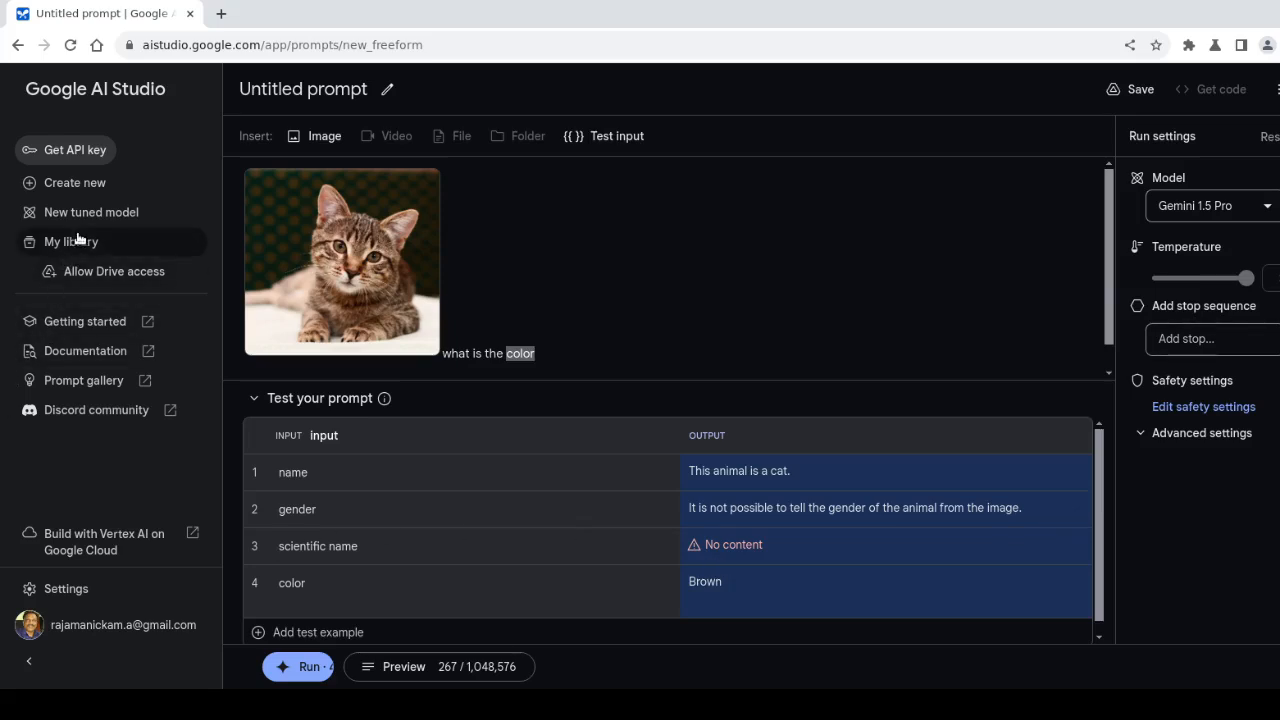
Start a new structured prompt, discarding the unsaved freeform prompt
{"action": "mouse_move", "coordinate": [80, 182]}
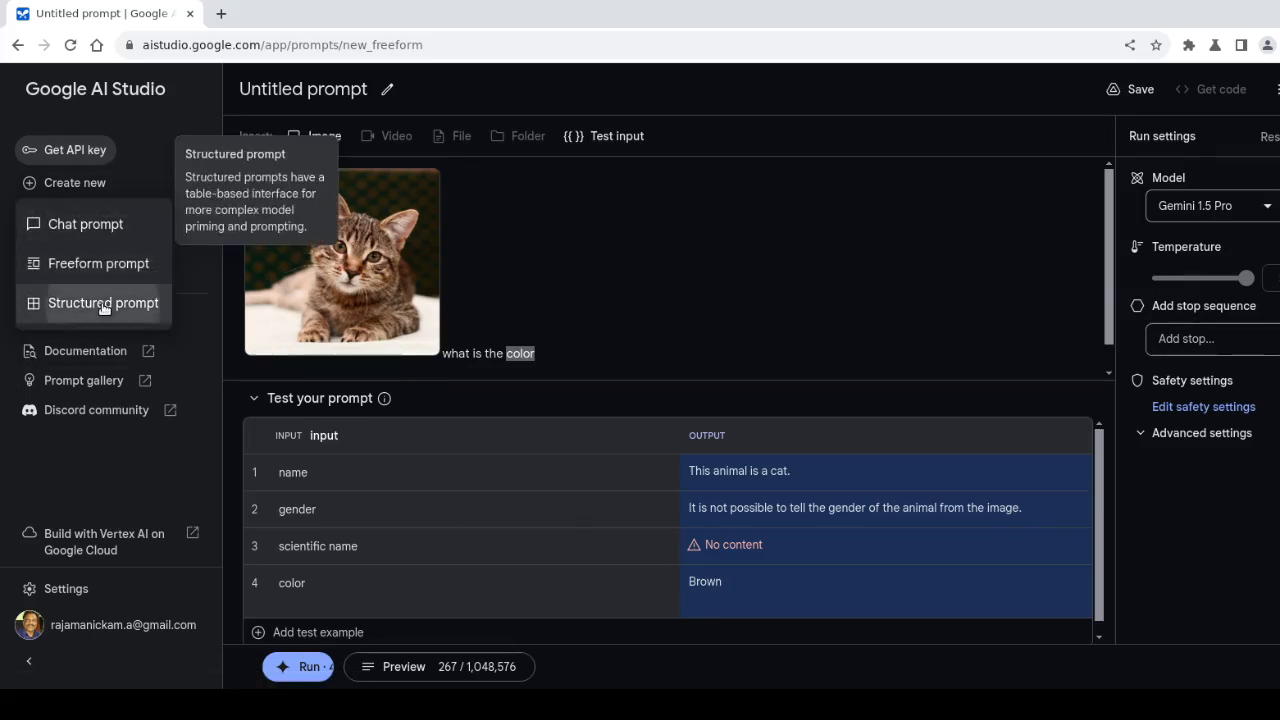
{"action": "left_click", "coordinate": [103, 303]}
{"action": "left_click", "coordinate": [811, 420]}
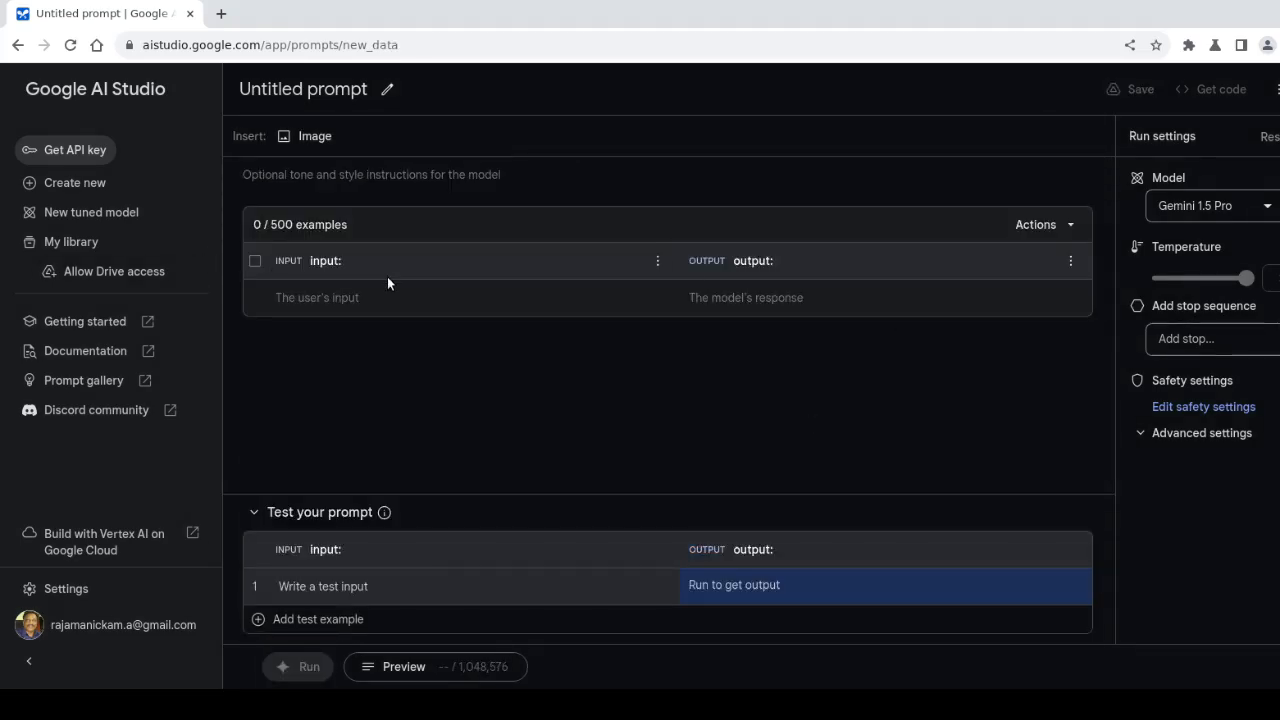
Add an 'input 2' column and an 'output 2' column to the examples table
{"action": "left_click", "coordinate": [1040, 224]}
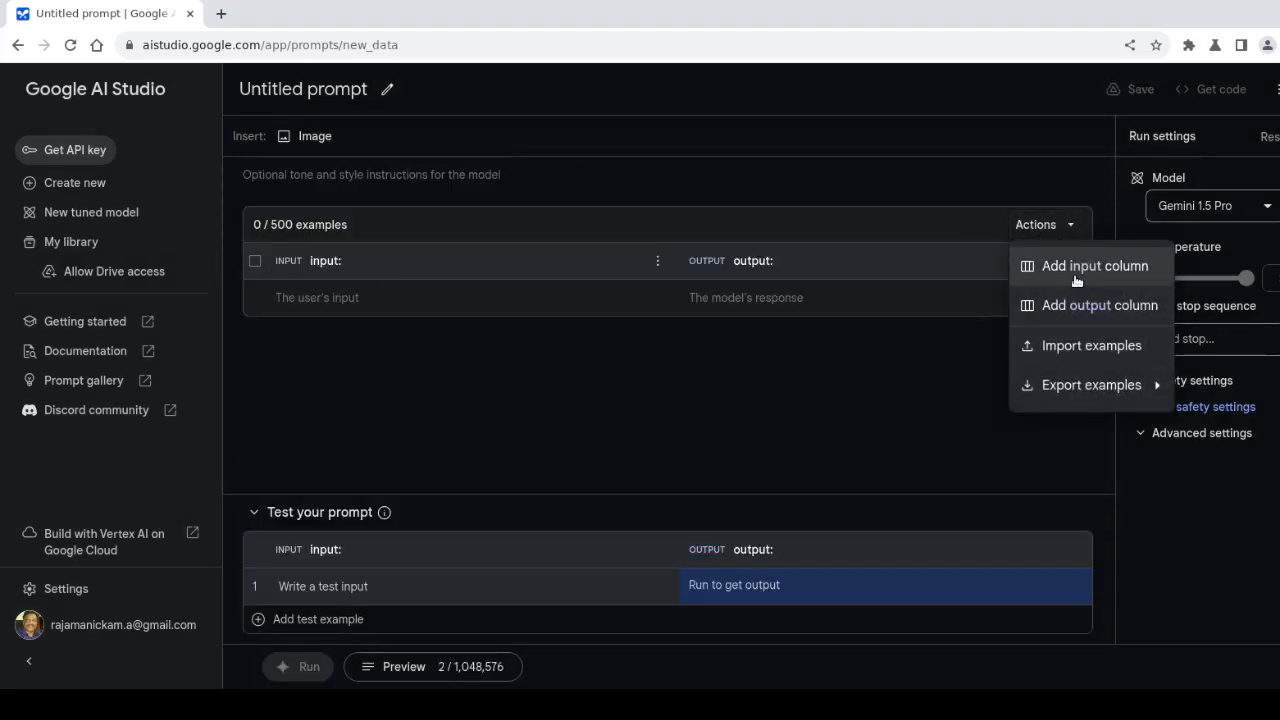
{"action": "left_click", "coordinate": [1075, 268]}
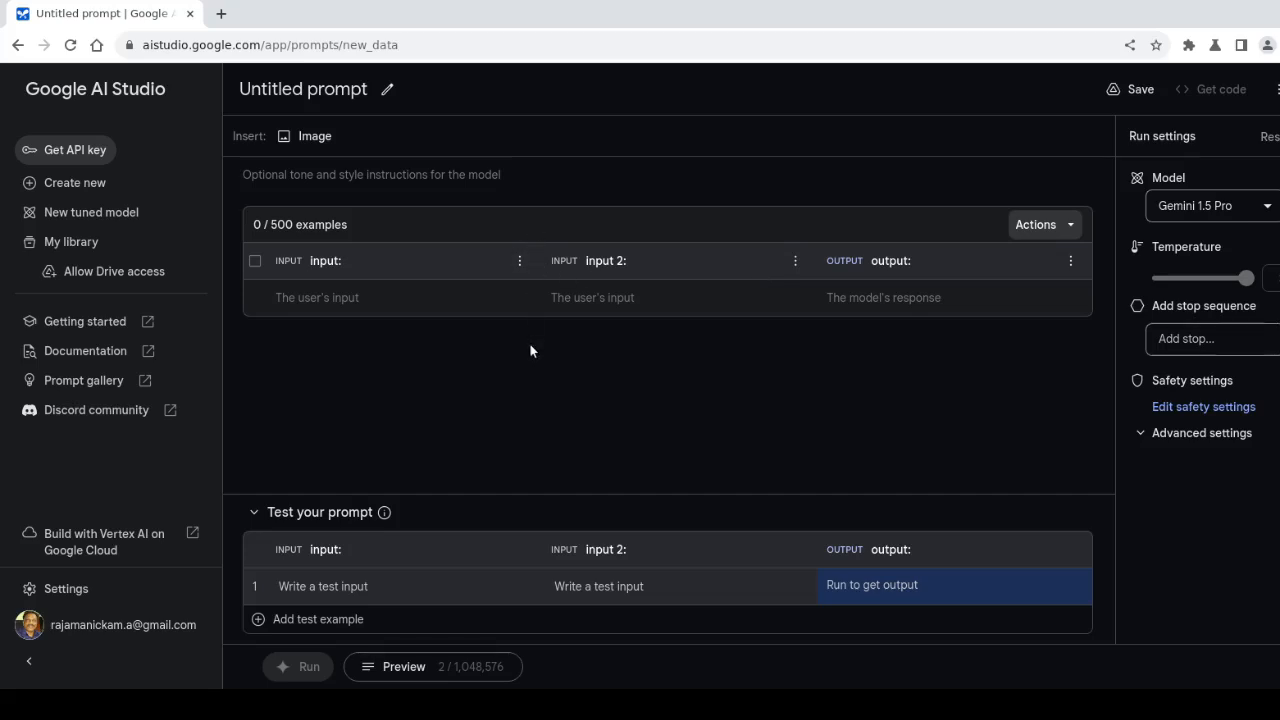
{"action": "left_click", "coordinate": [1025, 225]}
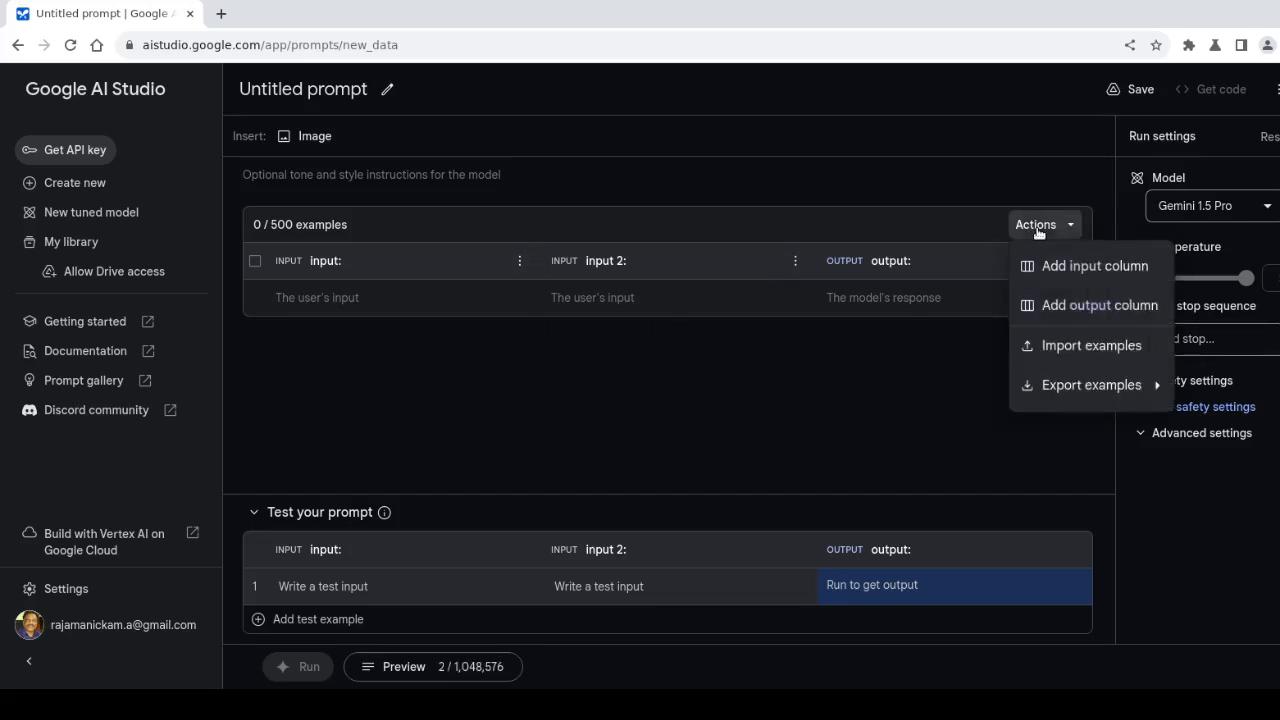
{"action": "left_click", "coordinate": [1064, 310]}
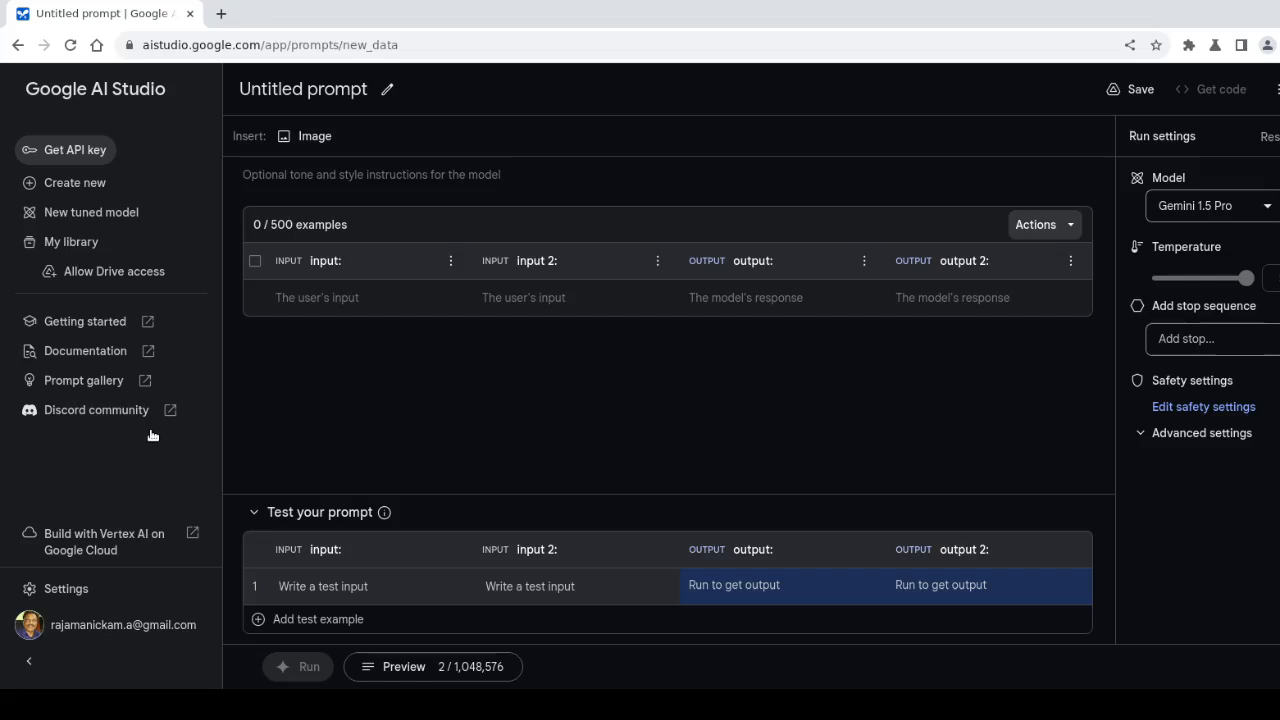
Open the Prompt gallery and view the Example Prompts page listing Recipe Creator and Marketing Description Writer
{"action": "left_click", "coordinate": [56, 381]}
{"action": "left_click", "coordinate": [94, 16]}
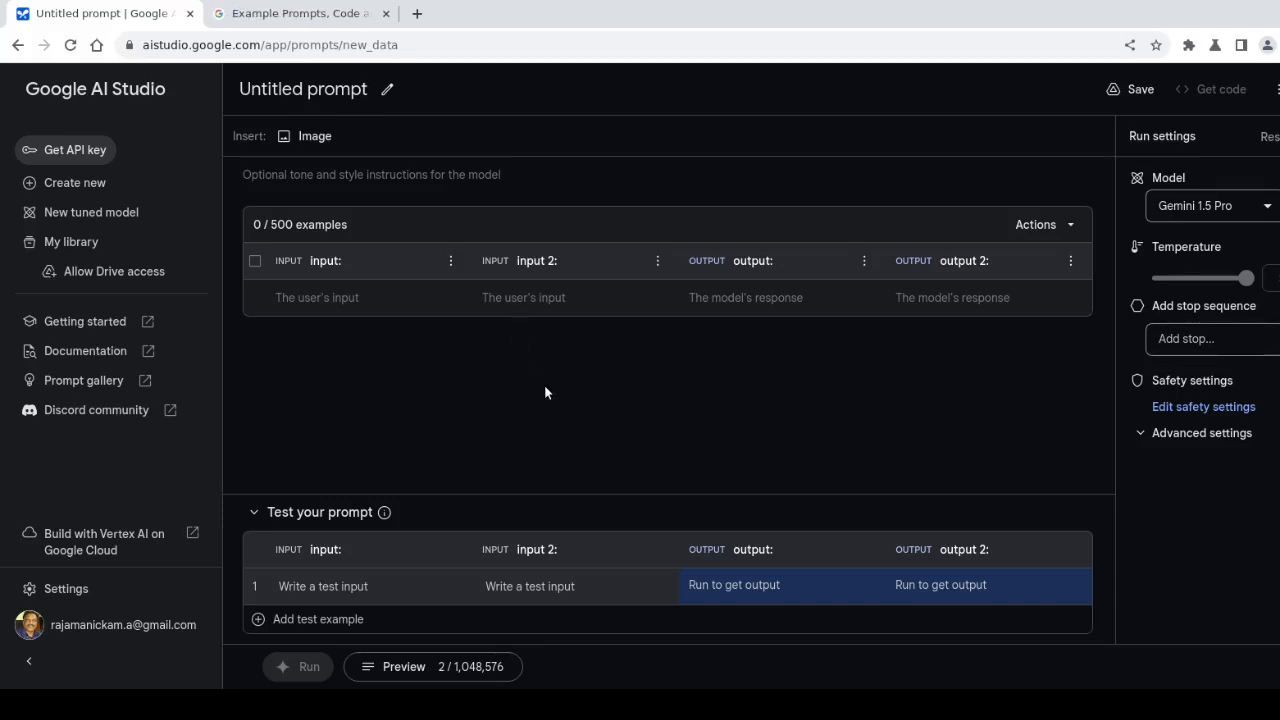
{"action": "left_click", "coordinate": [258, 18]}
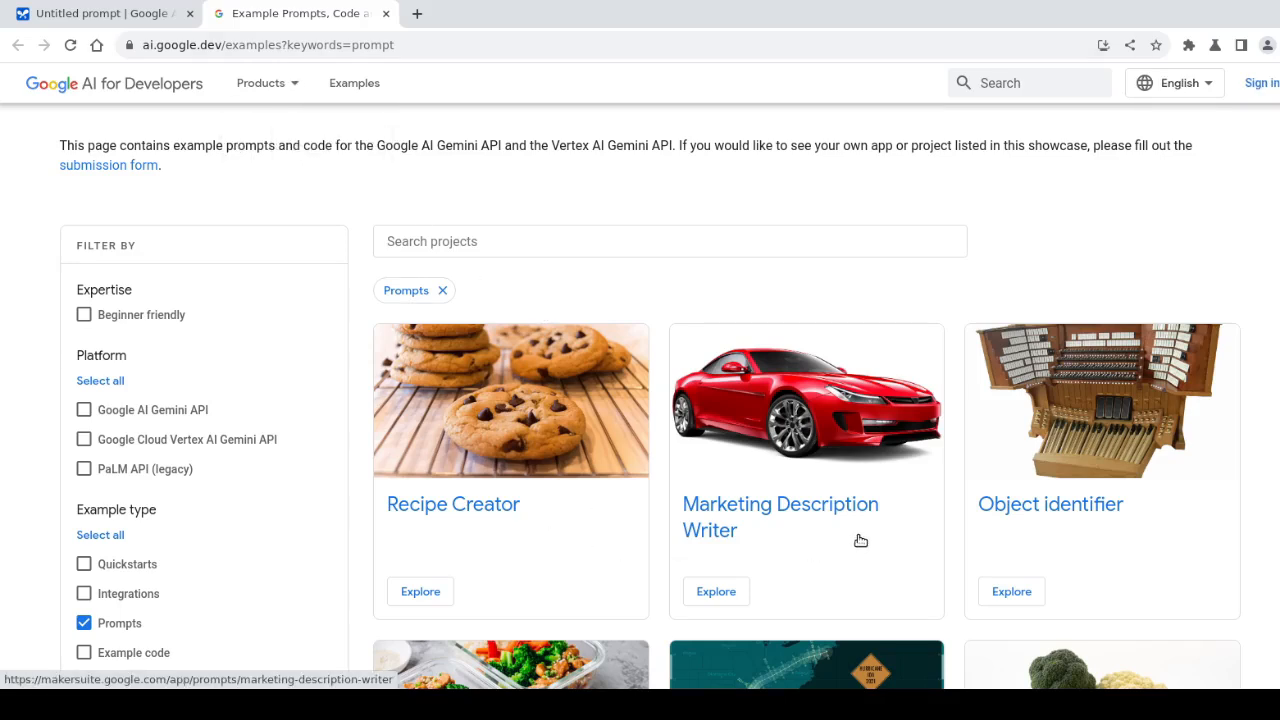
{"action": "scroll", "coordinate": [1145, 489], "scroll_direction": "down", "scroll_amount": 6}
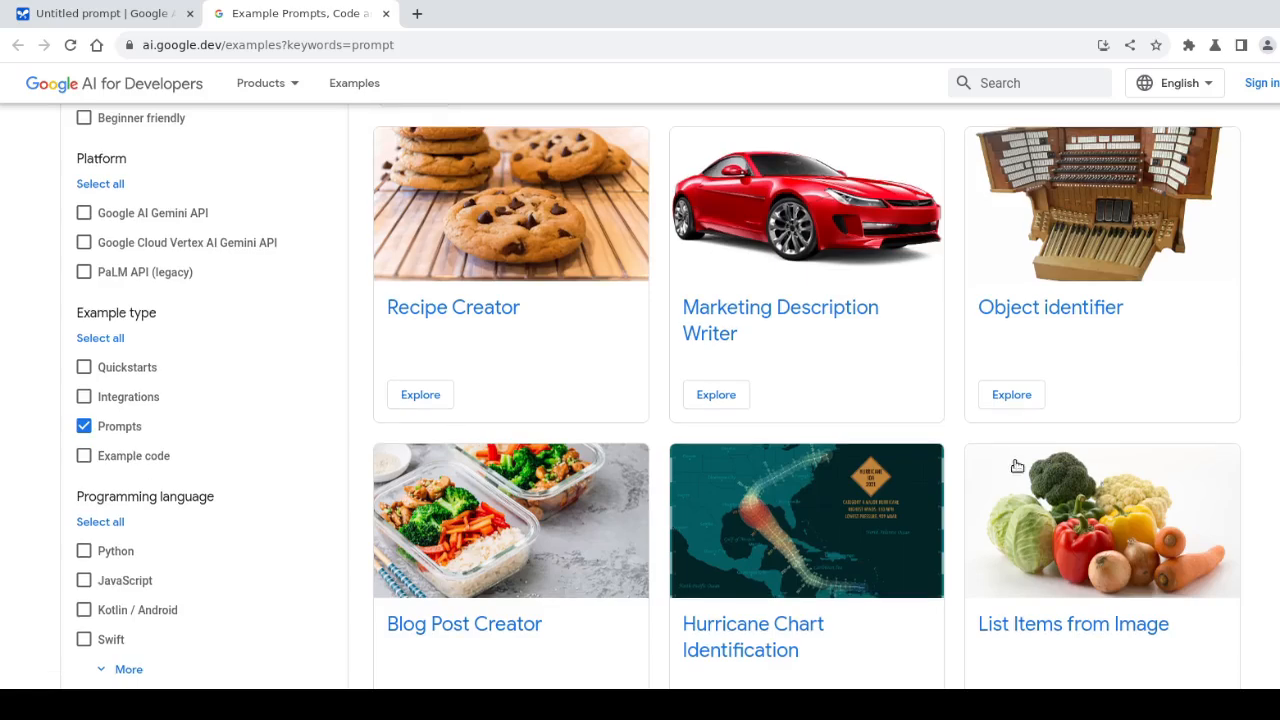
{"action": "scroll", "coordinate": [857, 487], "scroll_direction": "up", "scroll_amount": 5}
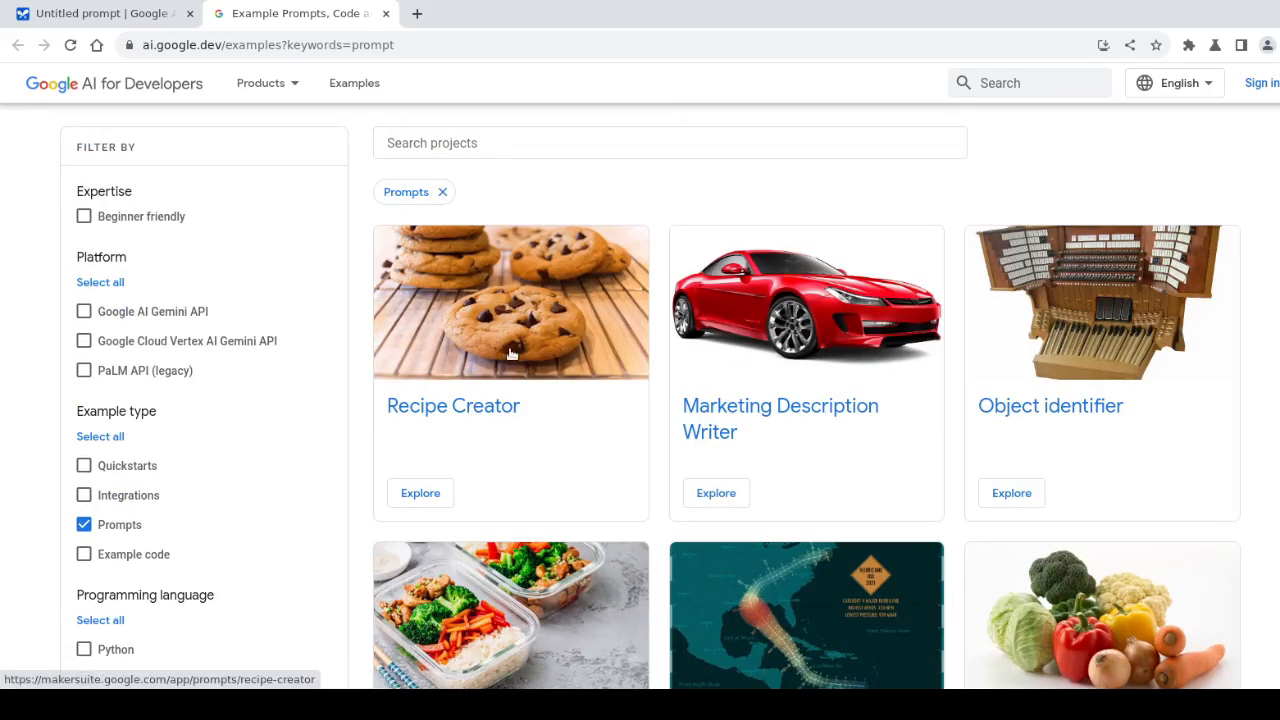
Load the Marketing Description Writer example, with car and bicycle examples and a basketball-for-Athletes test row
{"action": "left_click", "coordinate": [770, 298]}
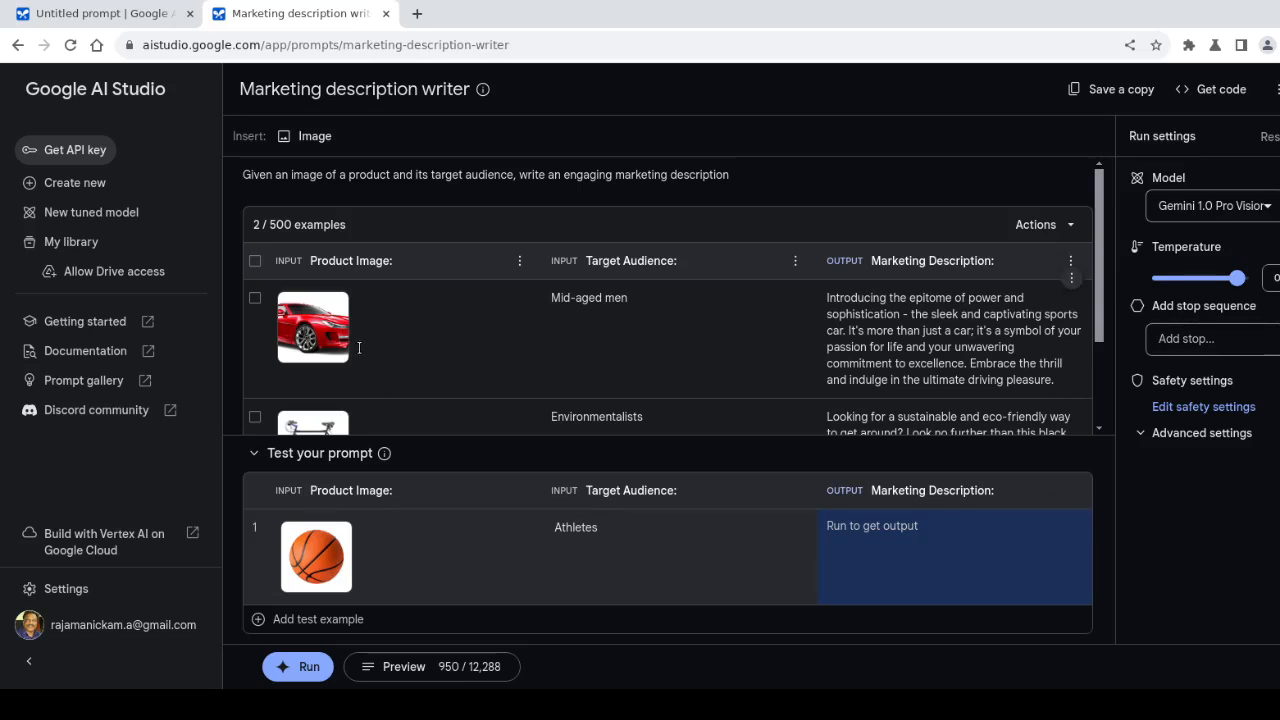
{"action": "mouse_move", "coordinate": [345, 343]}
{"action": "scroll", "coordinate": [807, 408], "scroll_direction": "down", "scroll_amount": 3}
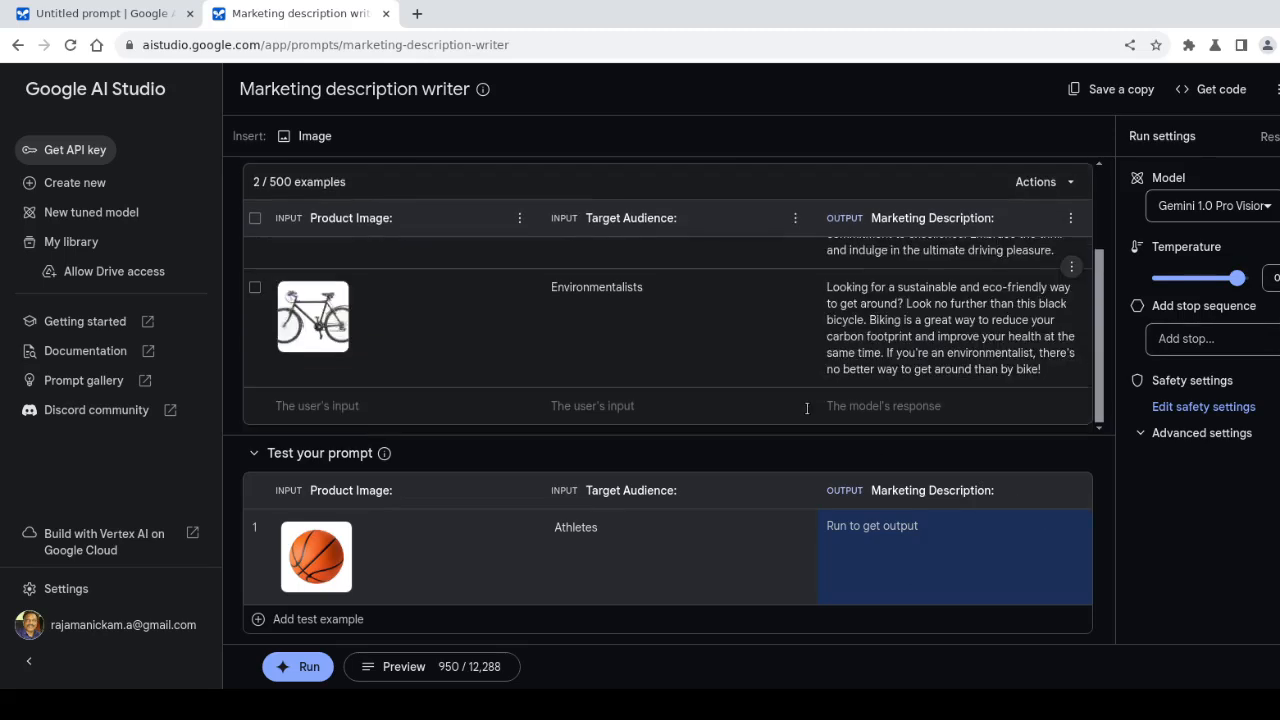
{"action": "scroll", "coordinate": [807, 408], "scroll_direction": "up", "scroll_amount": 3}
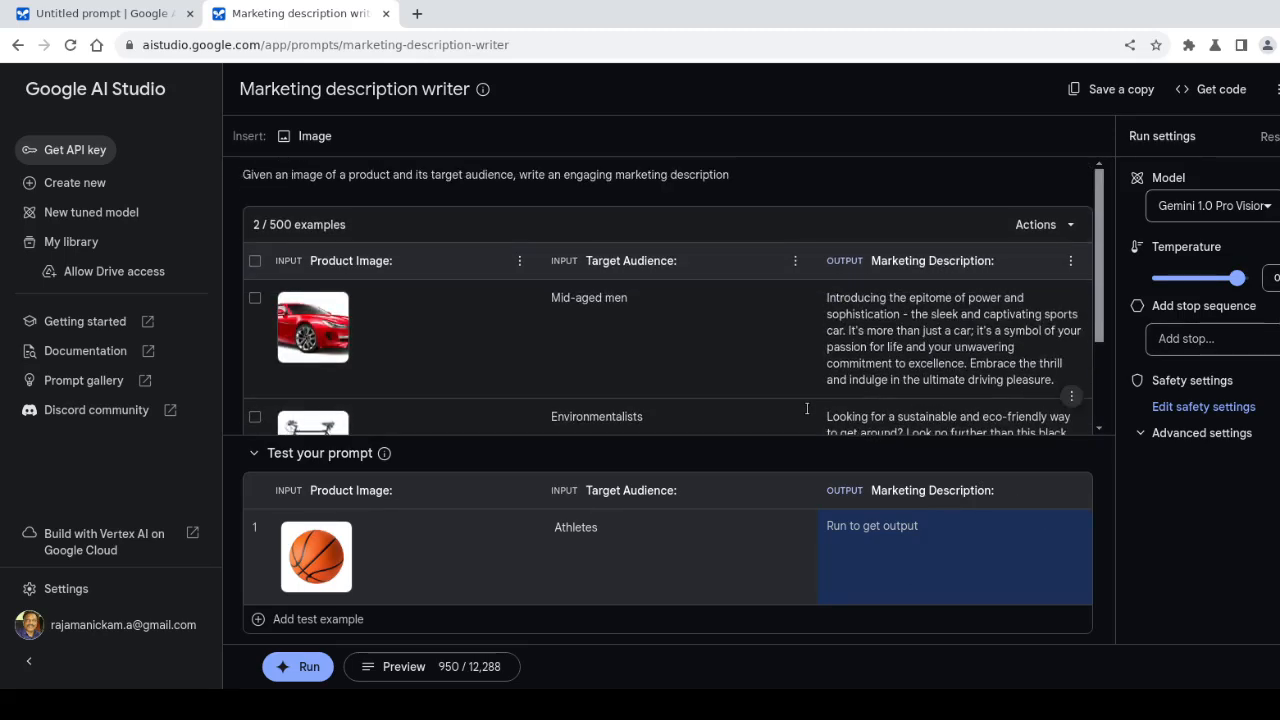
{"action": "left_click", "coordinate": [1028, 225]}
{"action": "key", "text": "Escape"}
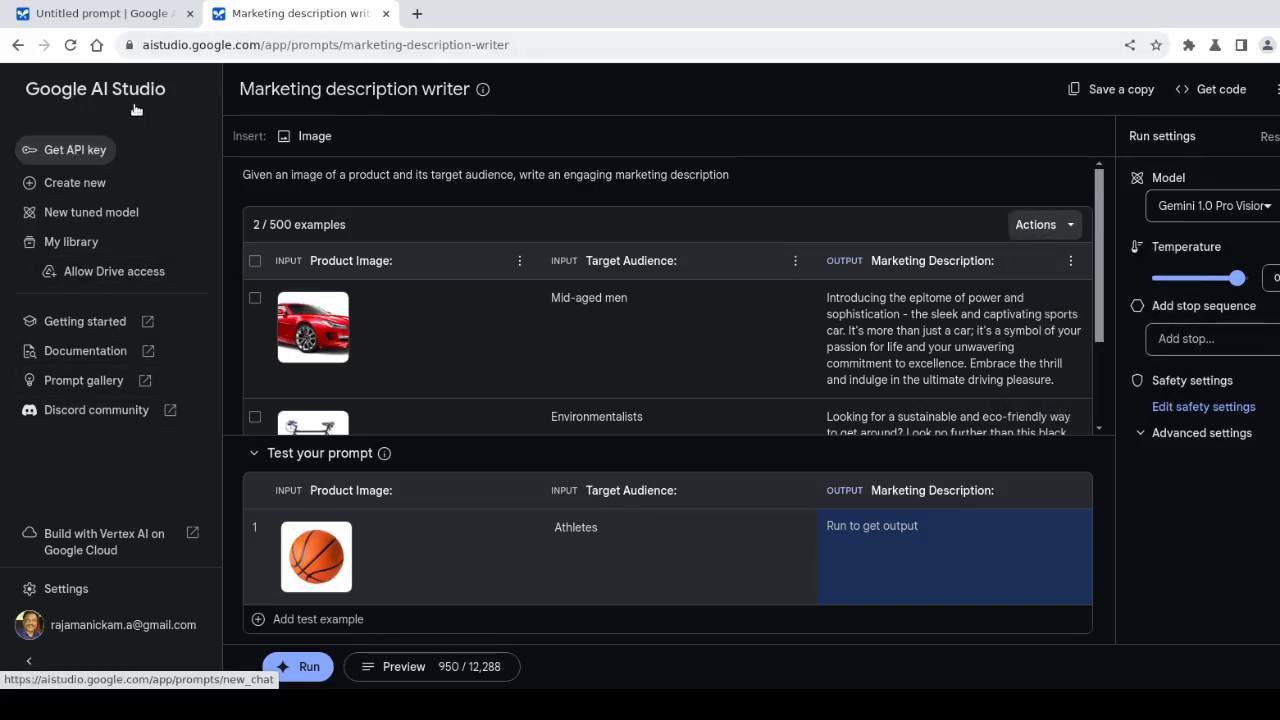
Browse the prompt gallery in a separate tab, then return to the Marketing description writer prompt
{"action": "left_click", "coordinate": [71, 384]}
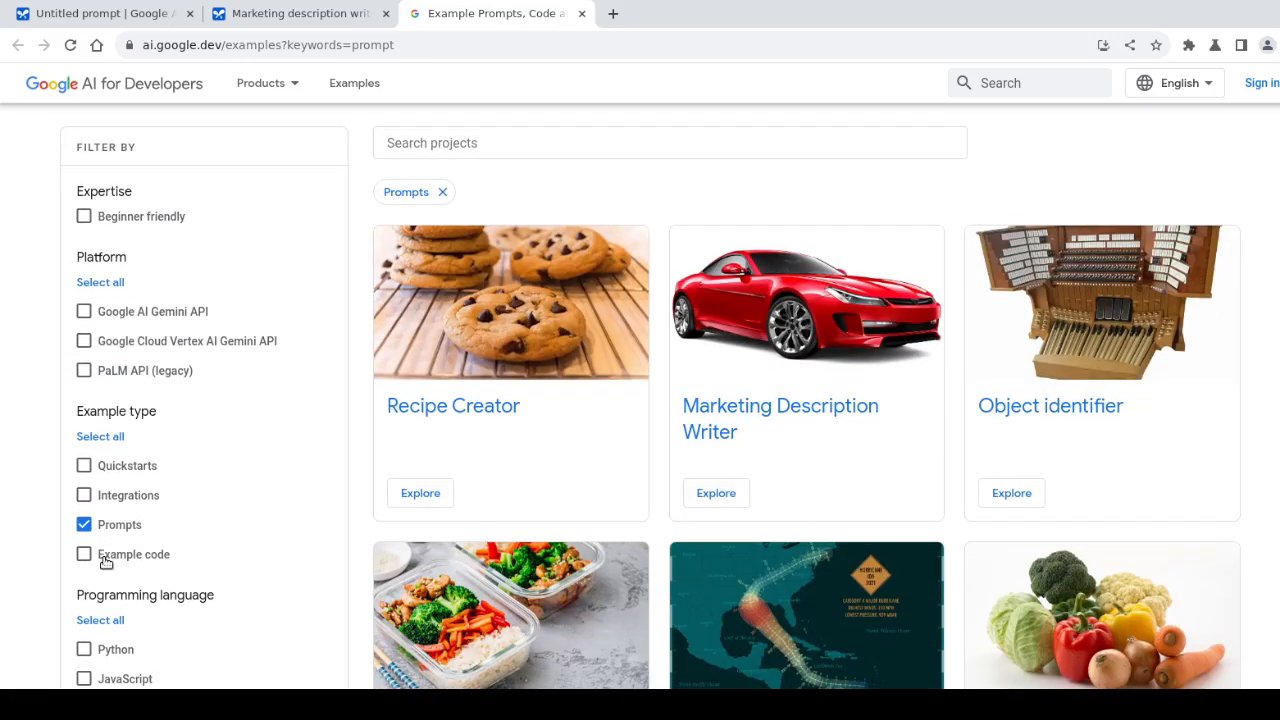
{"action": "scroll", "coordinate": [251, 555], "scroll_direction": "down", "scroll_amount": 3}
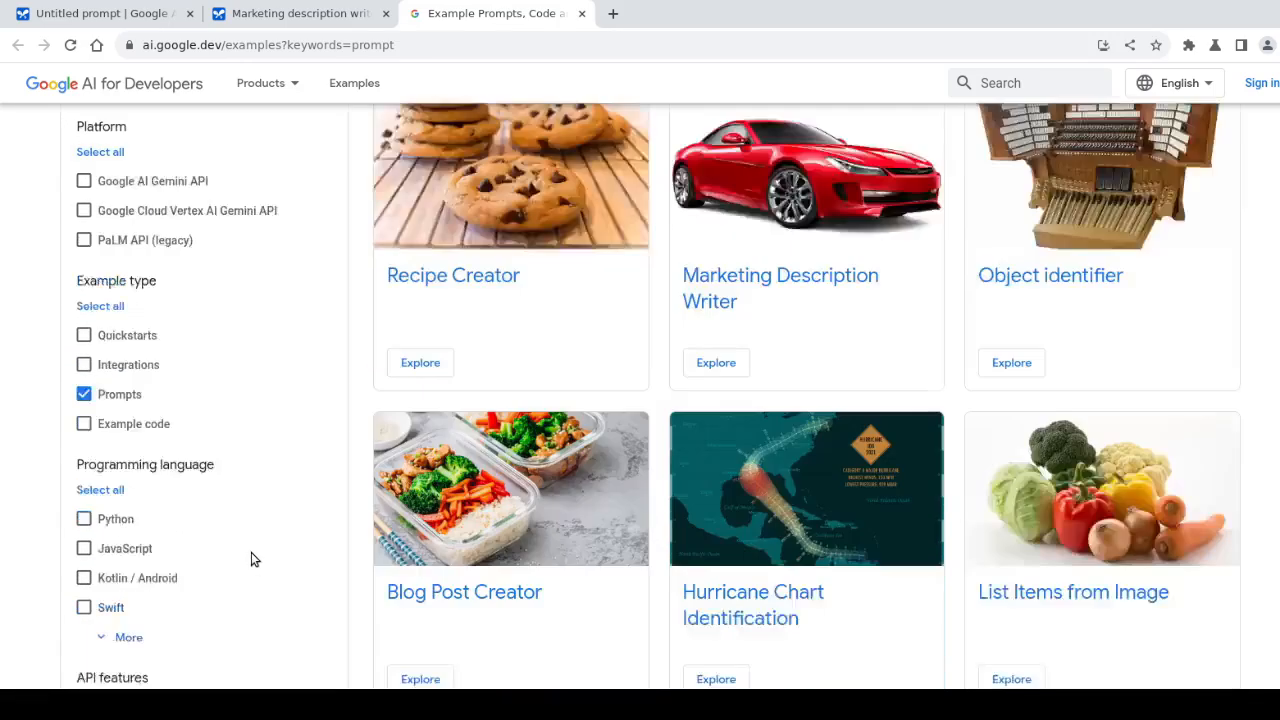
{"action": "scroll", "coordinate": [250, 555], "scroll_direction": "up", "scroll_amount": 3}
{"action": "left_click", "coordinate": [287, 14]}
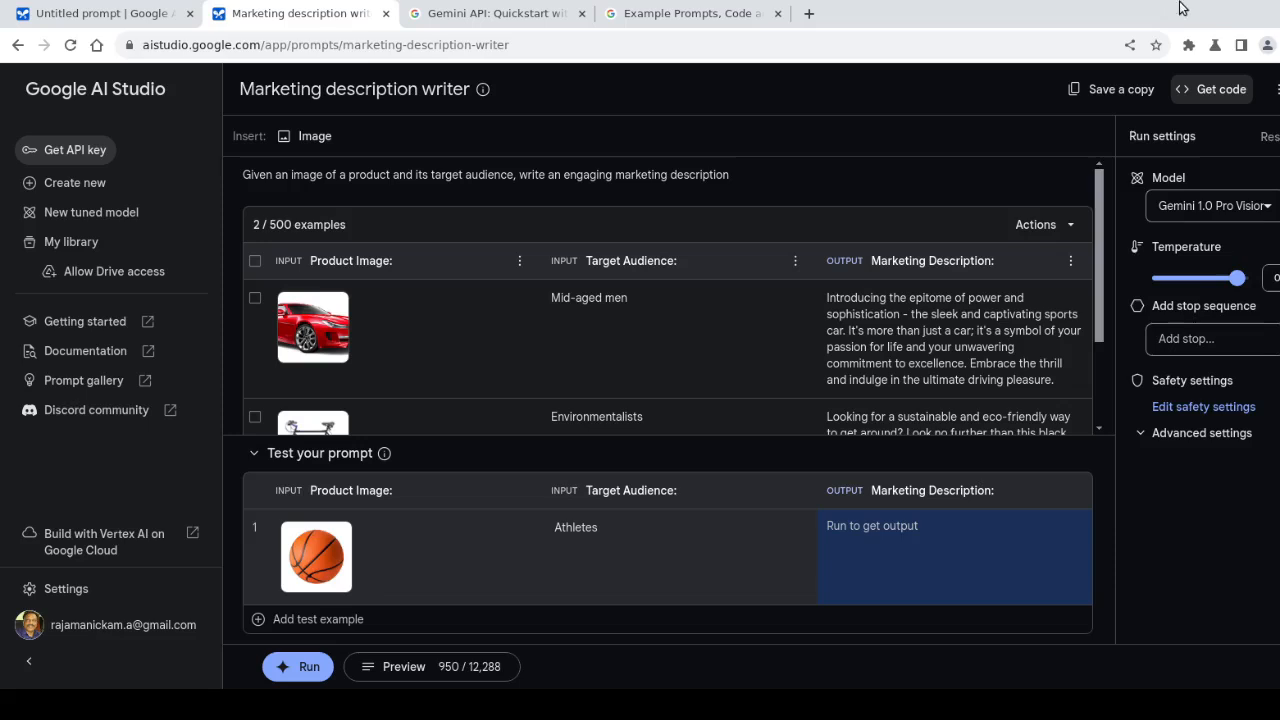
Show the prompt's Get code sample, compare cURL and JavaScript, and settle on the google-generativeai Python version
{"action": "left_click", "coordinate": [1197, 94]}
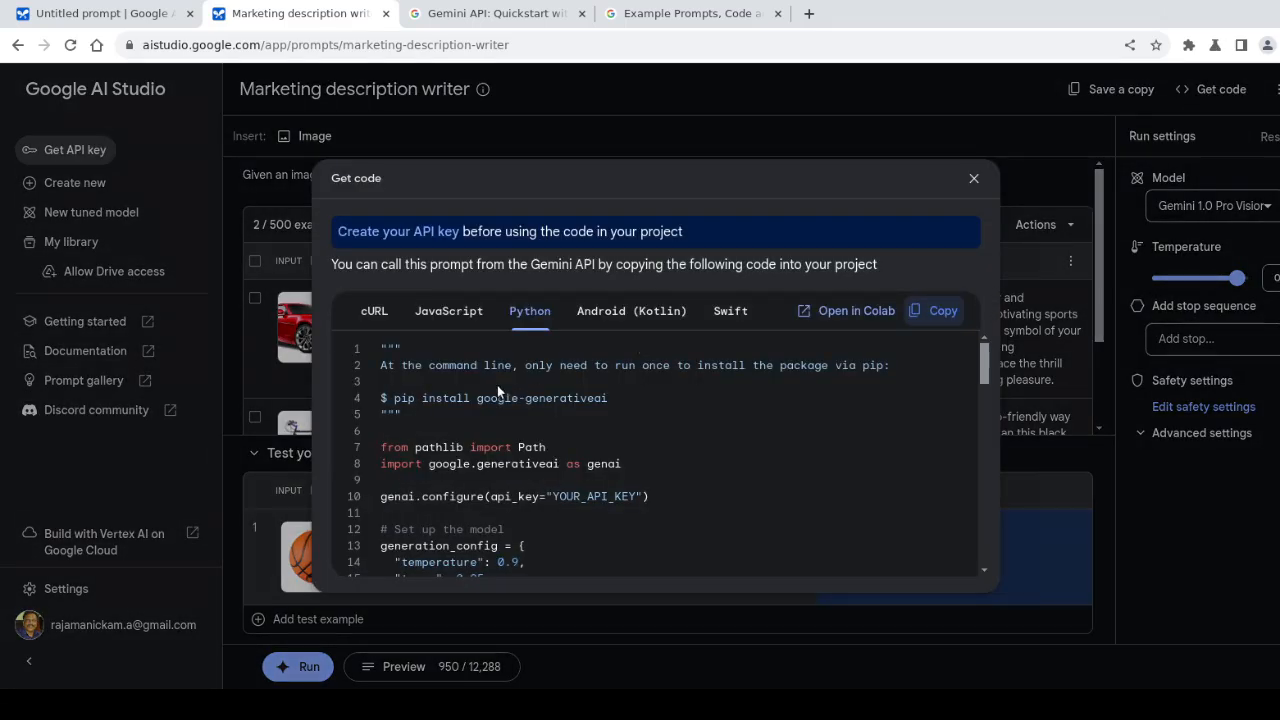
{"action": "left_click", "coordinate": [373, 311]}
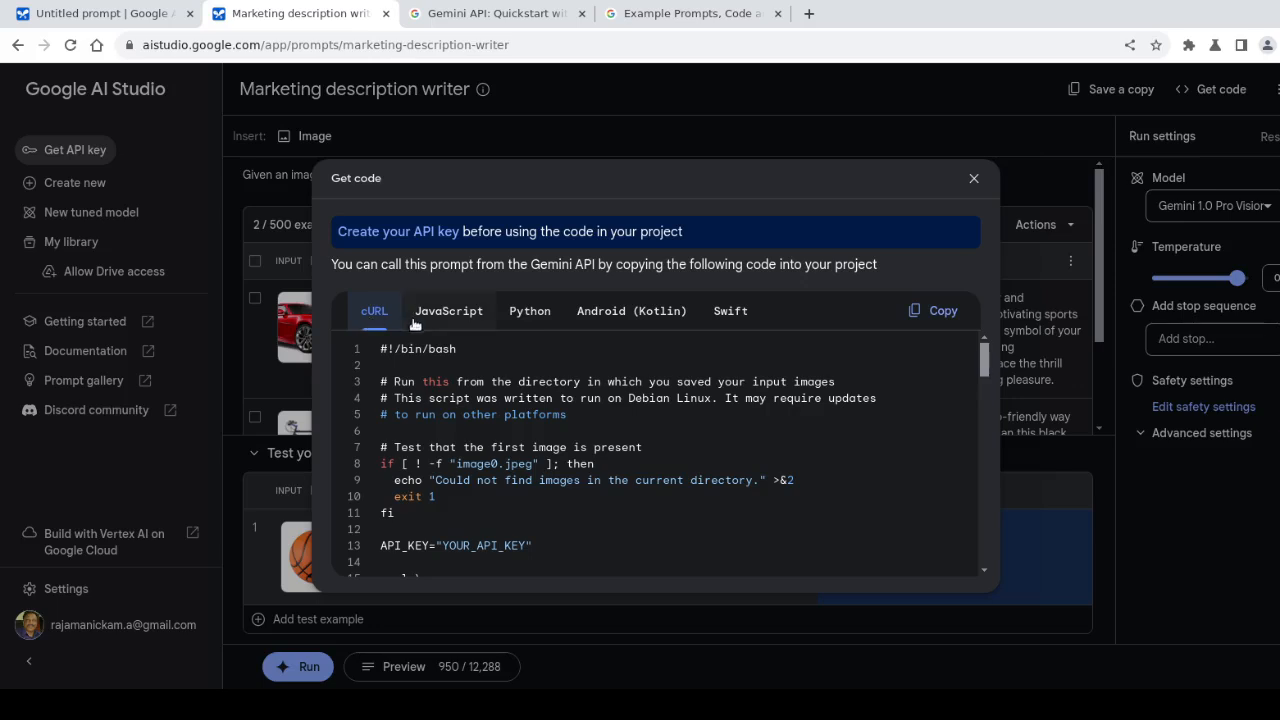
{"action": "left_click", "coordinate": [449, 310]}
{"action": "left_click", "coordinate": [530, 311]}
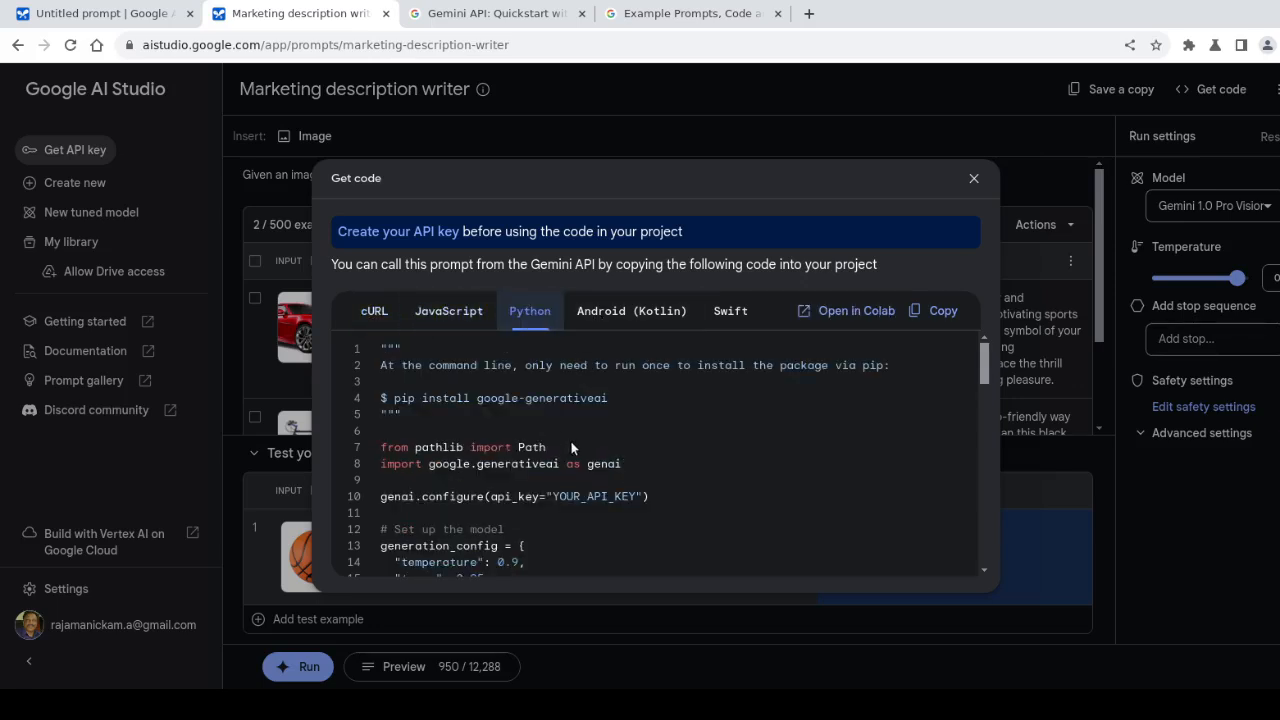
{"action": "scroll", "coordinate": [571, 447], "scroll_direction": "down", "scroll_amount": 8}
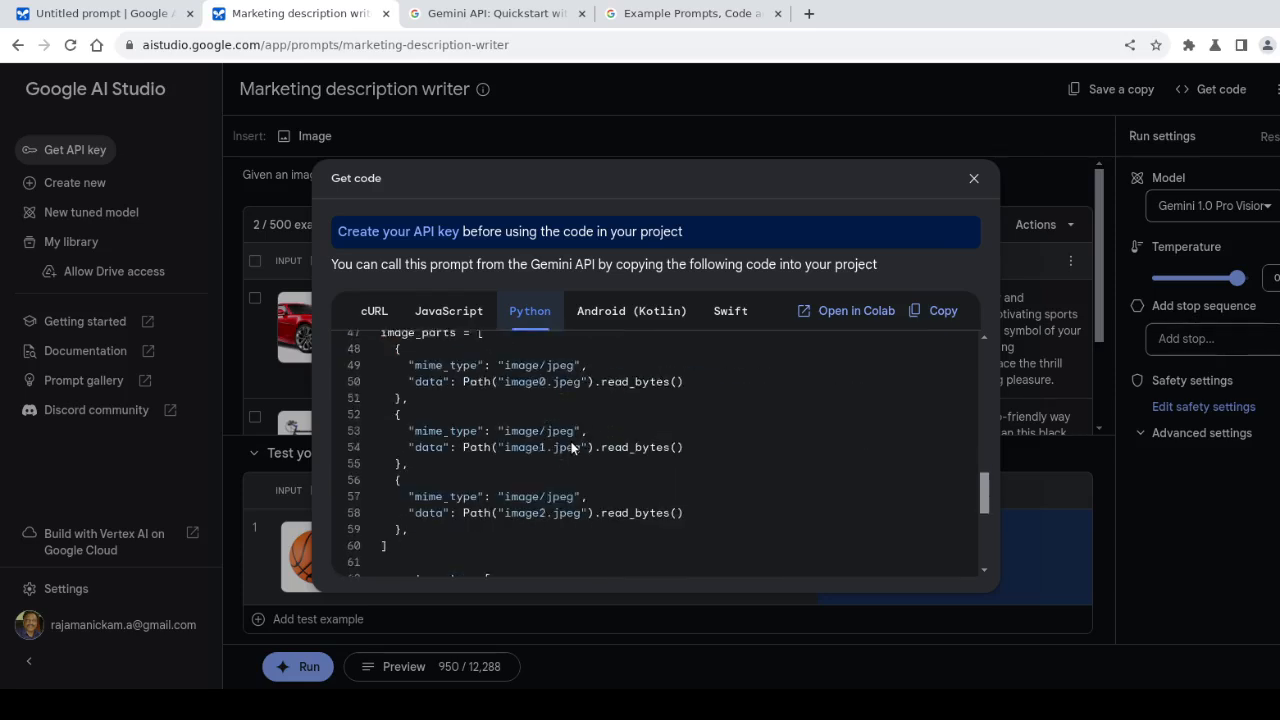
{"action": "scroll", "coordinate": [573, 447], "scroll_direction": "down", "scroll_amount": 4}
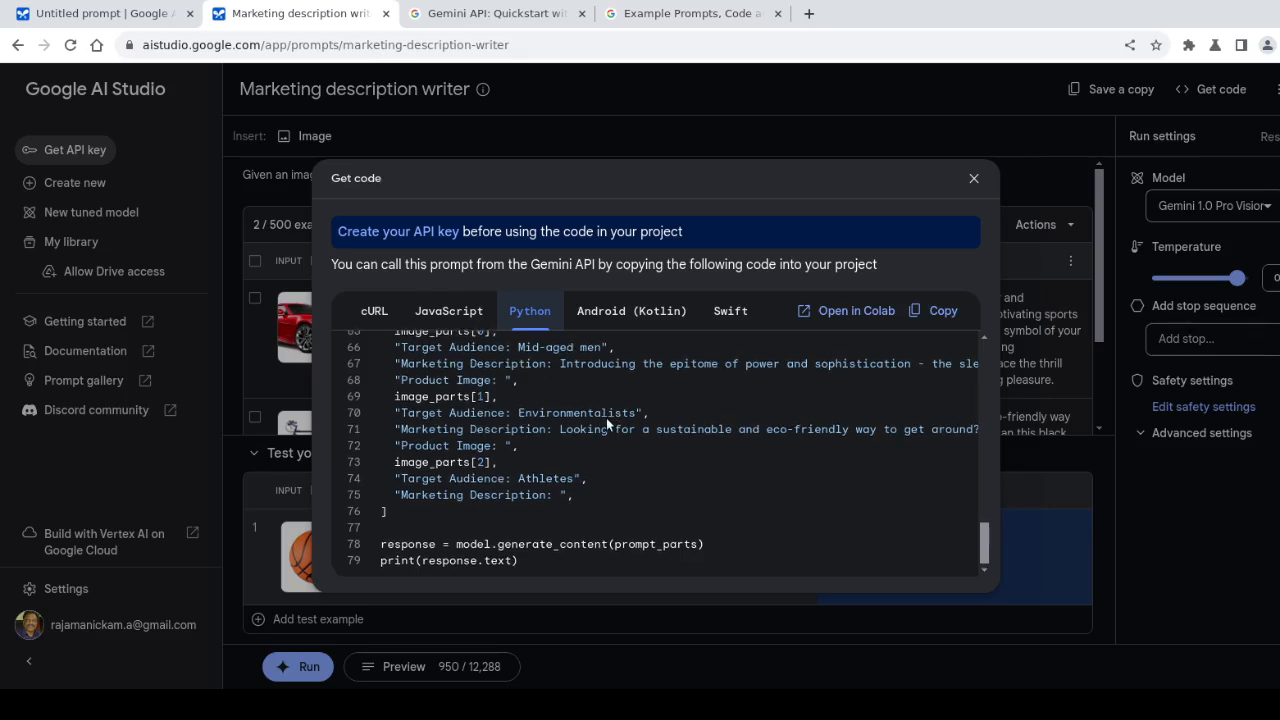
{"action": "scroll", "coordinate": [606, 424], "scroll_direction": "up", "scroll_amount": 3}
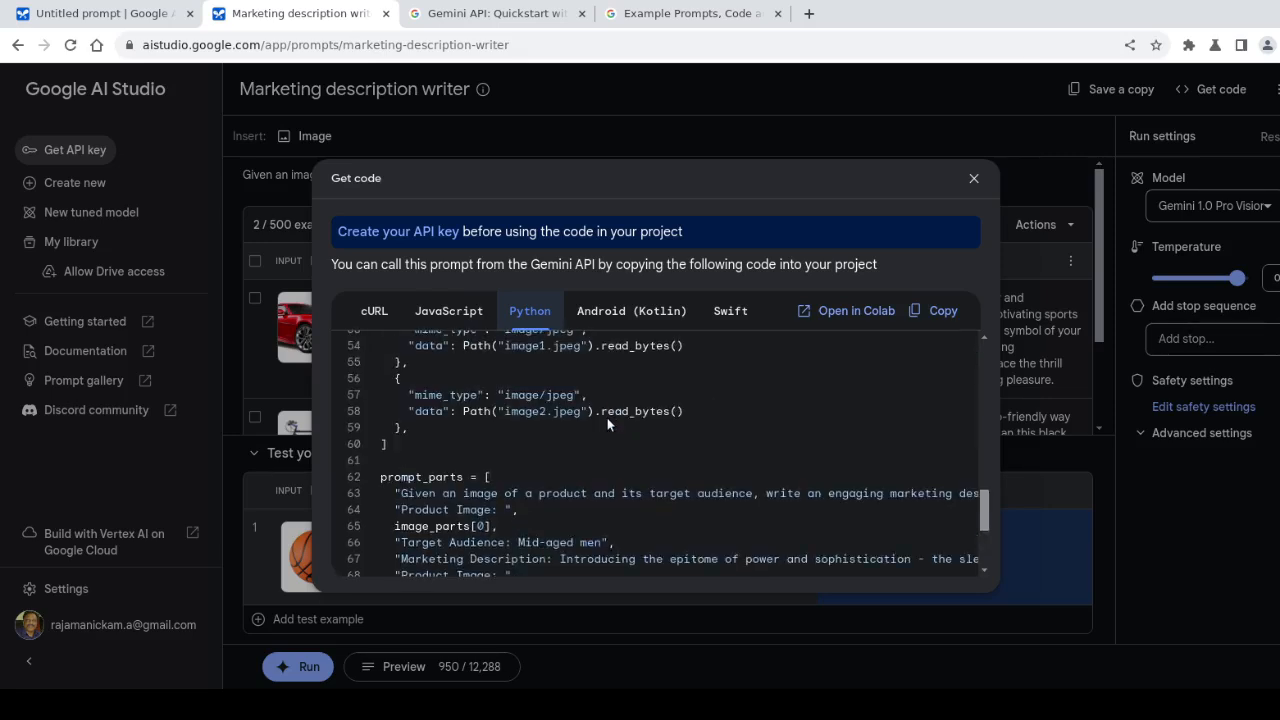